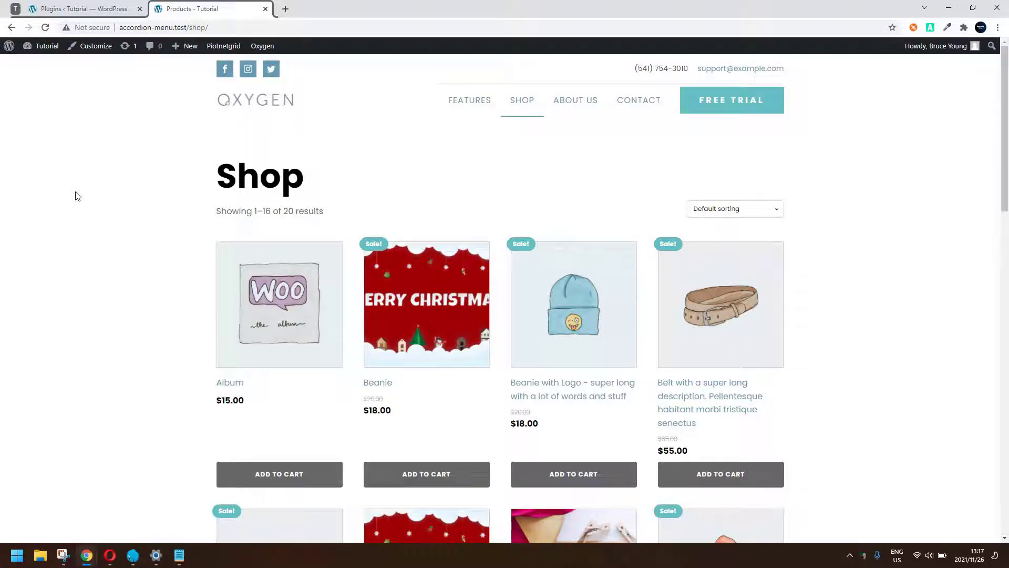
- Open the Gift Voucher product from the shop and set its price to 400
scroll(77, 196, "down", 4)
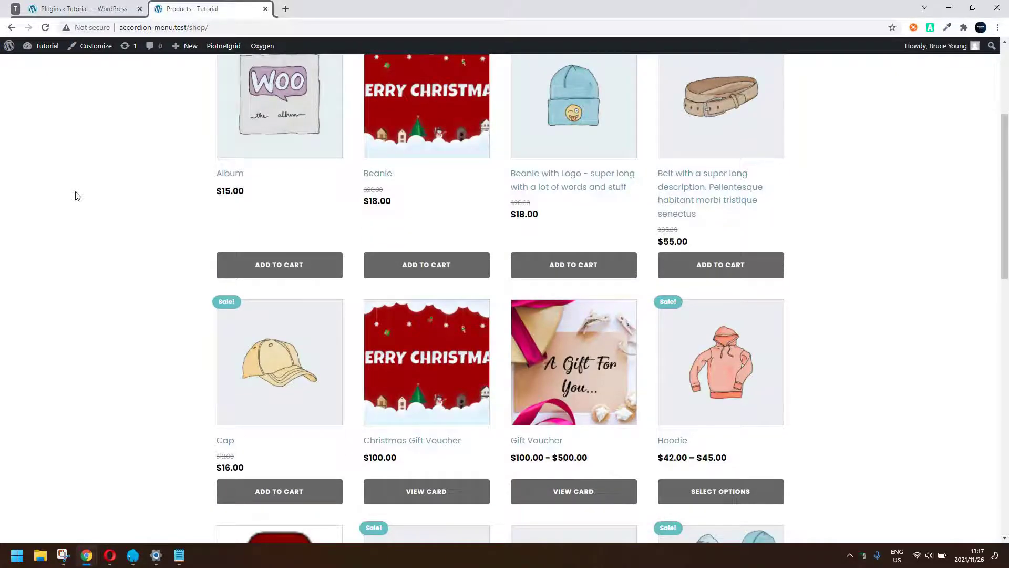
scroll(77, 196, "down", 2)
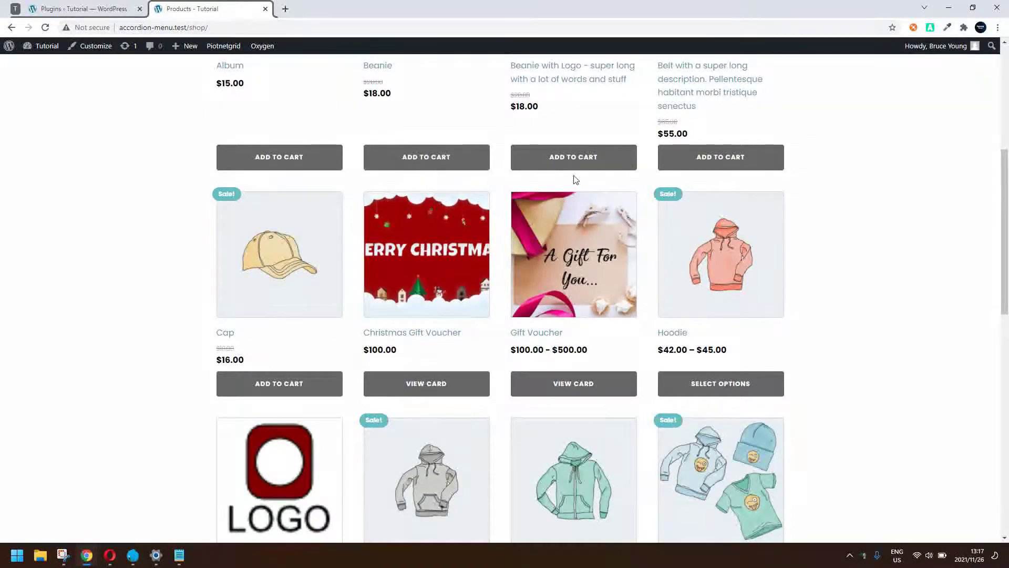
left_click(589, 264)
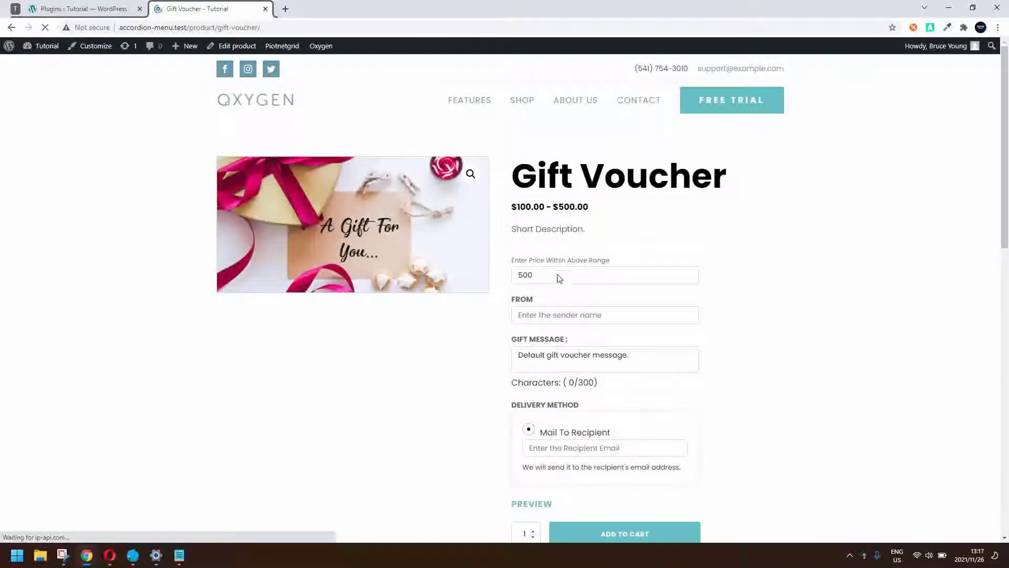
left_click(551, 279)
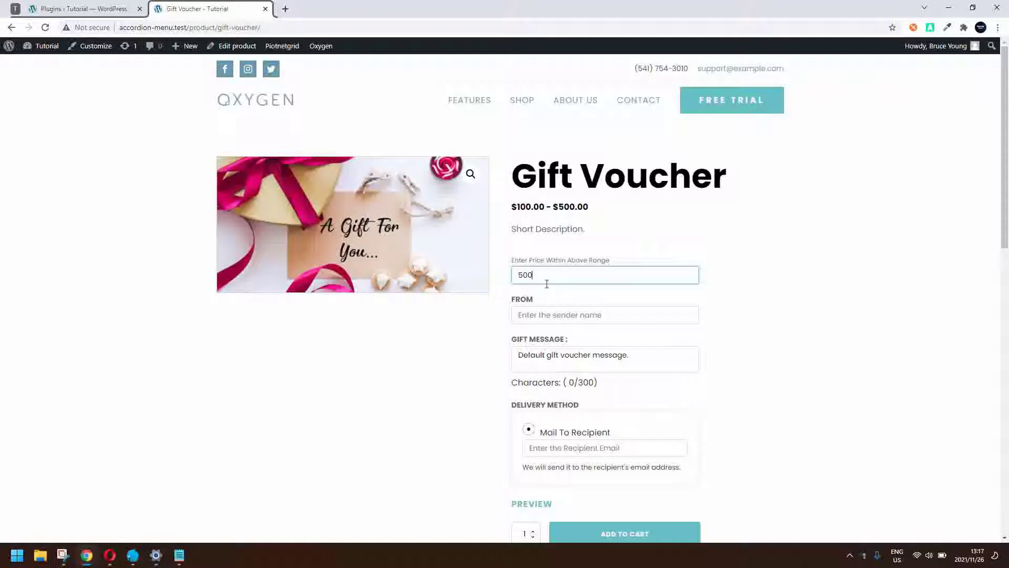
key("ctrl+a")
type("400")
- Fill in the sender's name, recipient's e-mail and the gift message "Thank you for a great year. Enjoy the gift"
left_click(537, 322)
left_click(537, 339)
left_click(573, 312)
type("Sender")
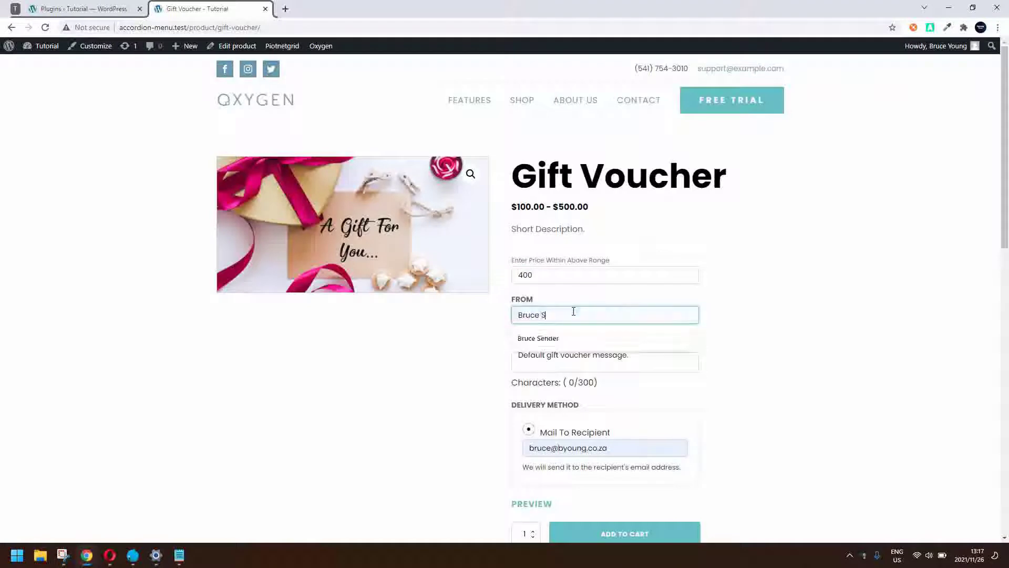
left_click(610, 349)
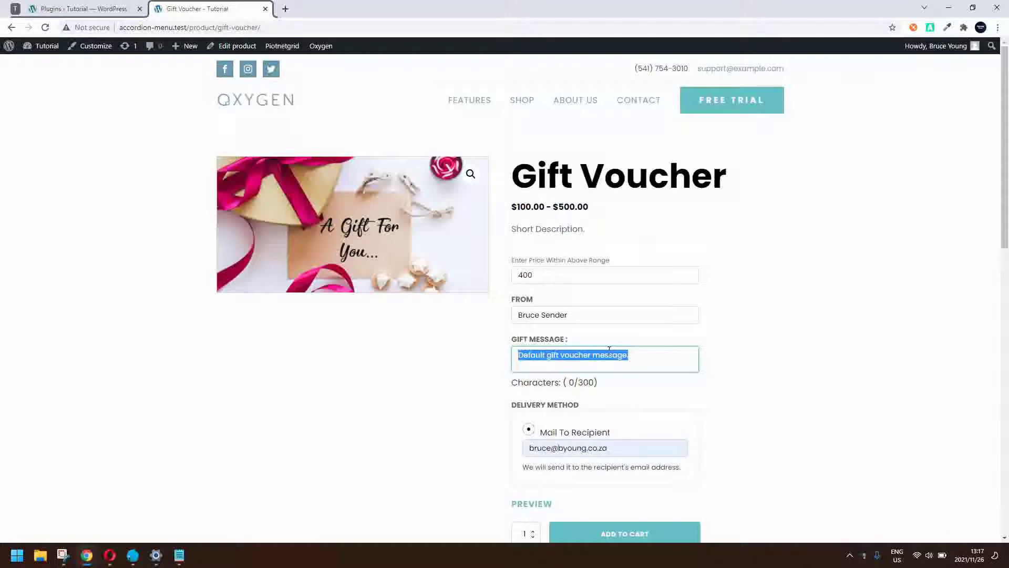
type("Thank you for a")
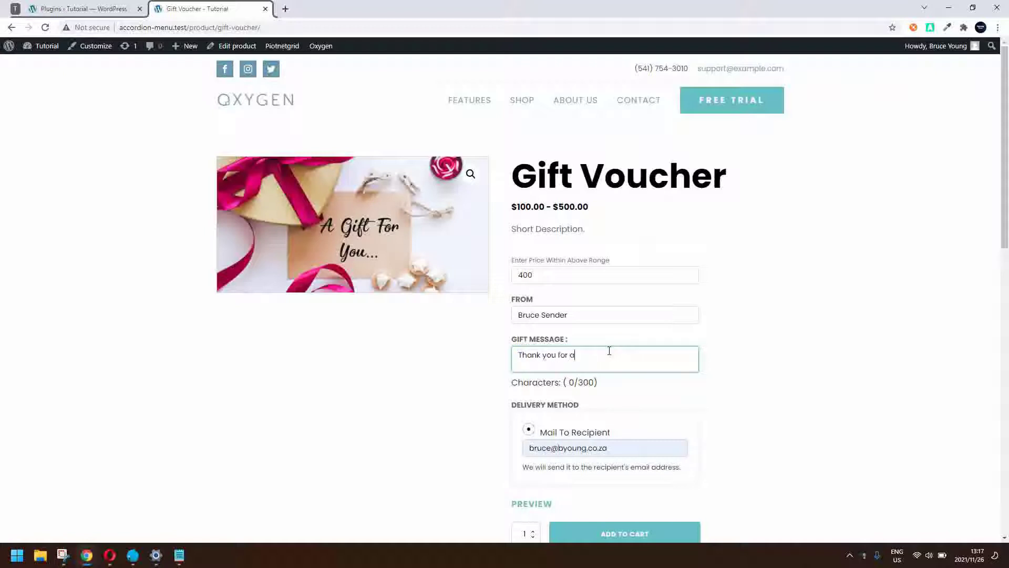
type(" great year. Enjoy the gift.")
- Add the gift voucher to the cart and place the order with the prefilled billing details and cash on delivery
left_click(607, 539)
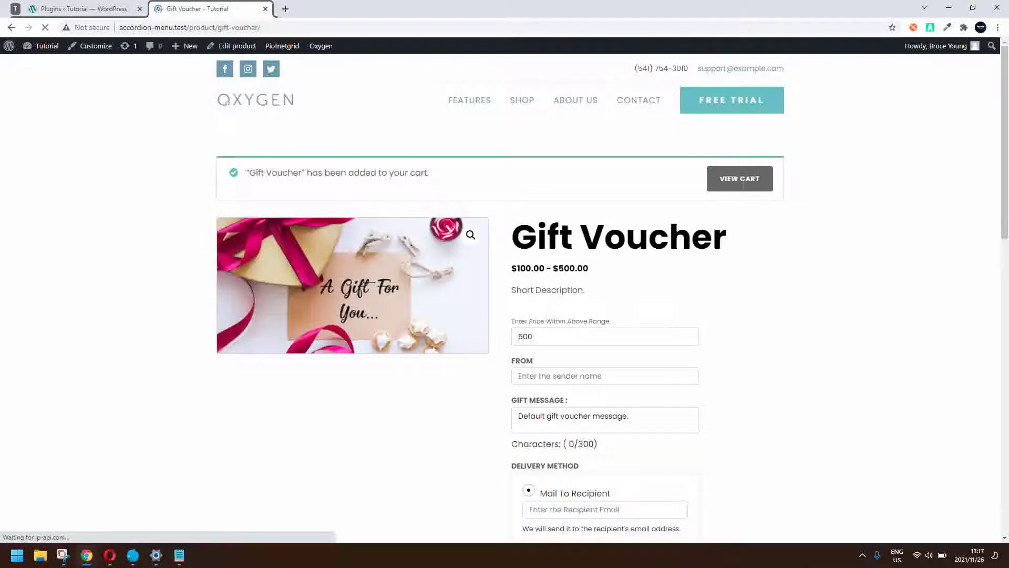
left_click(741, 183)
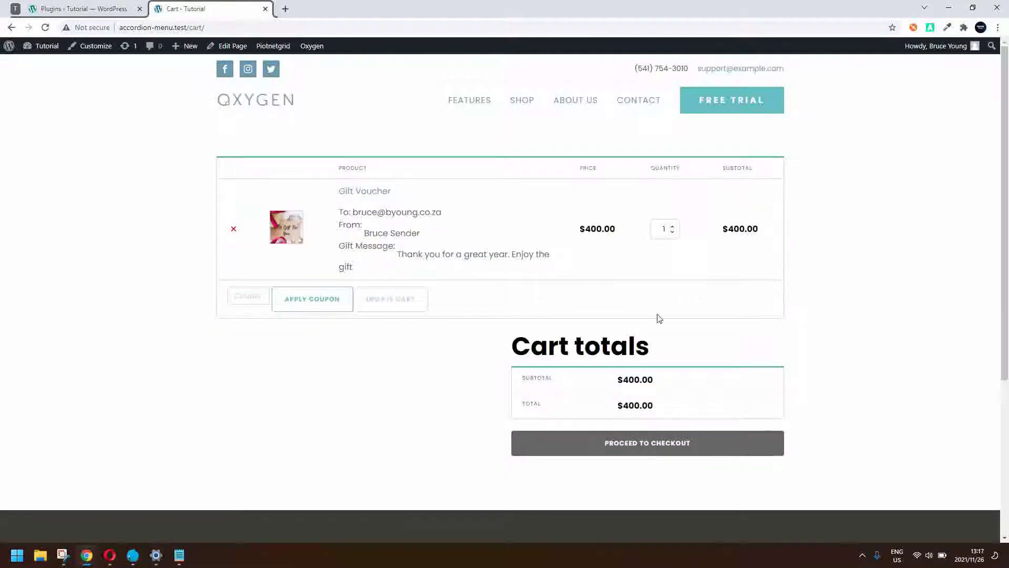
left_click(660, 446)
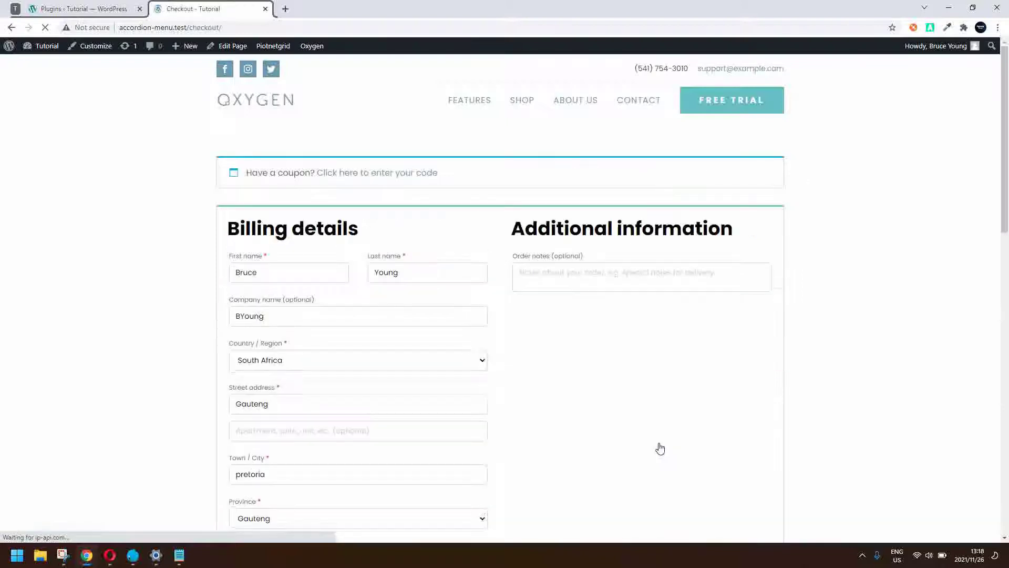
scroll(660, 448, "down", 10)
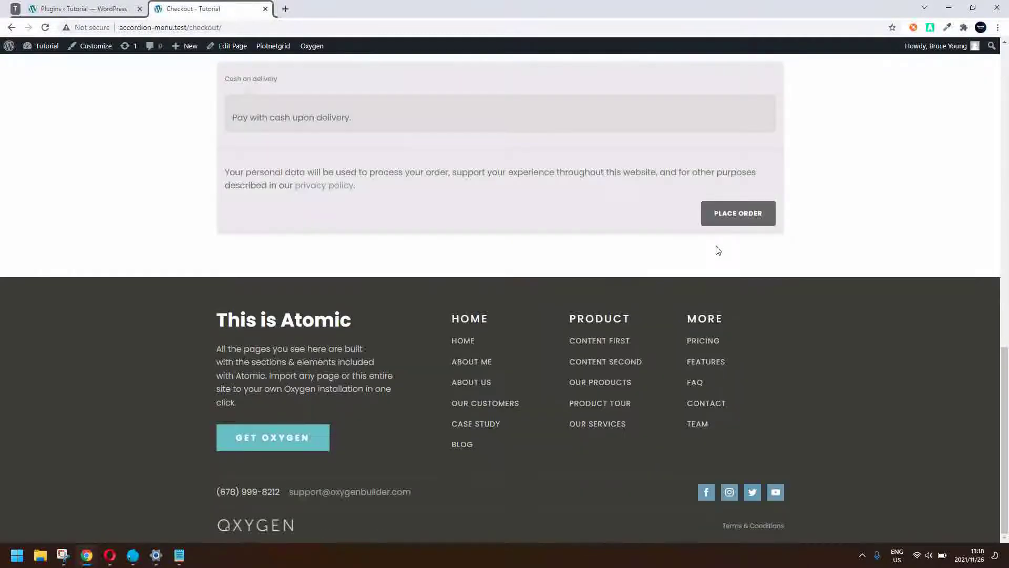
left_click(745, 203)
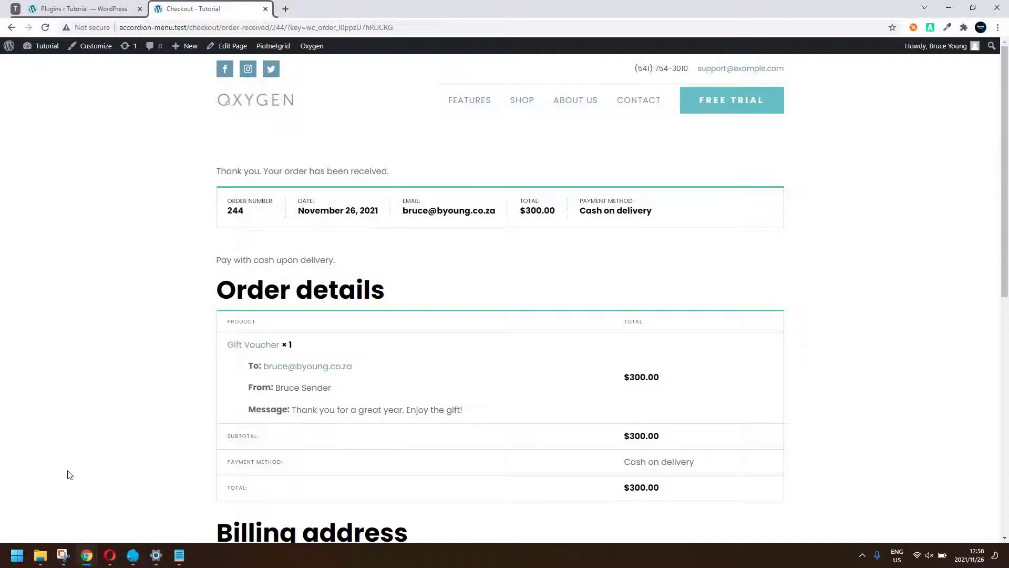
- Switch to File Explorer, open the voucher e-mail mail-20211126-125230.656.eml from the output folder and download its pictures
left_click(43, 556)
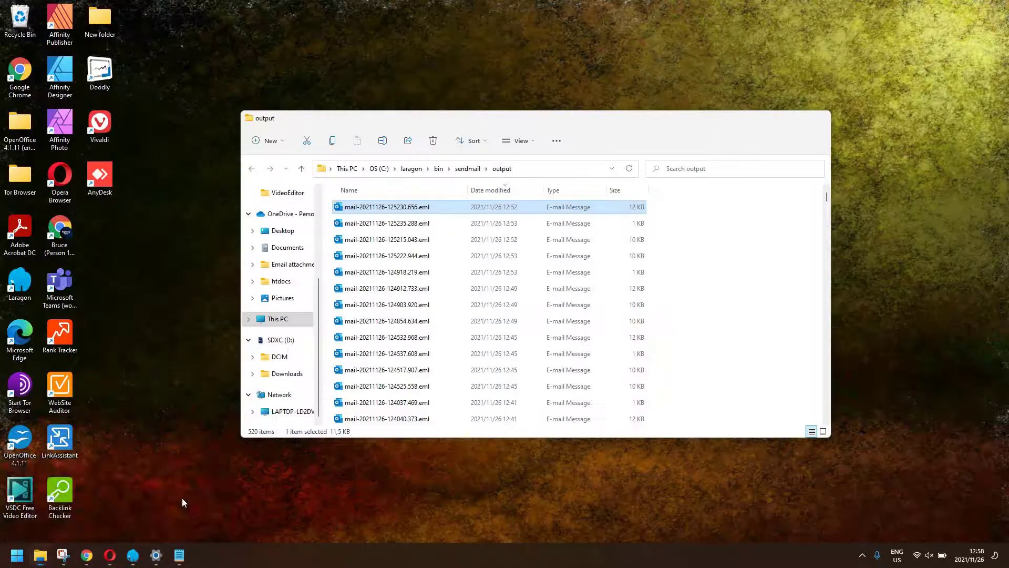
left_click(182, 498)
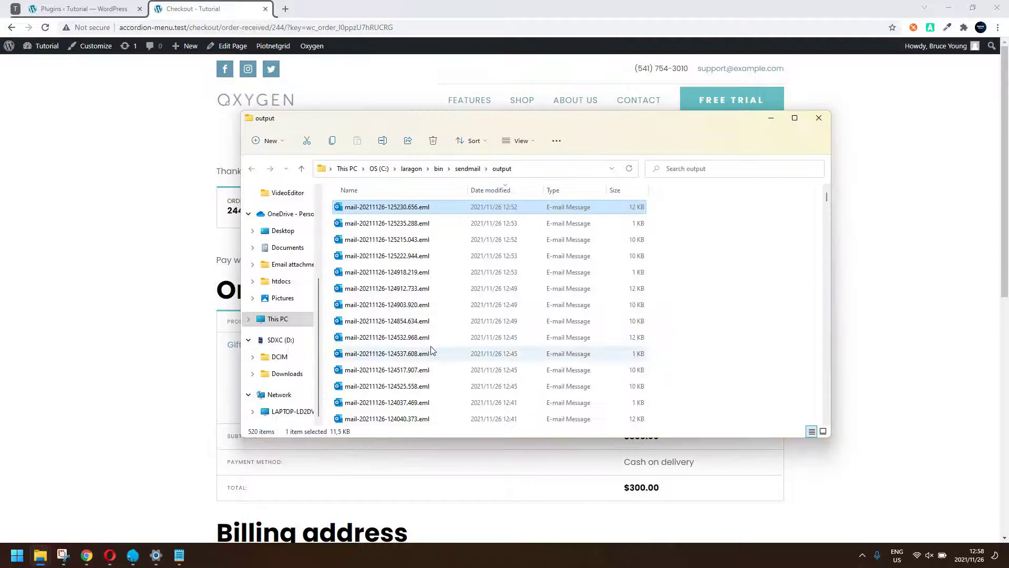
left_click(450, 324)
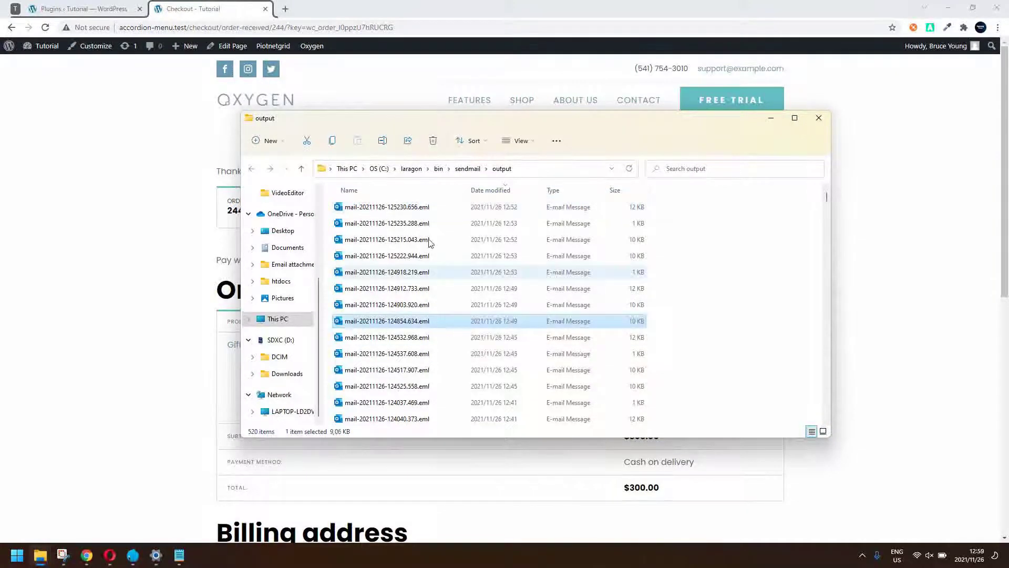
double_click(416, 213)
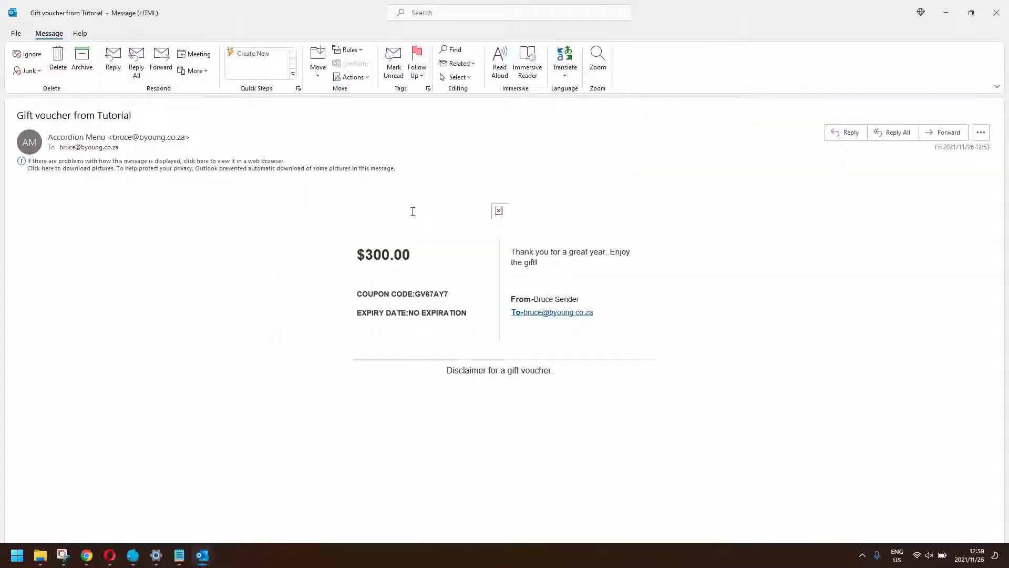
left_click(273, 167)
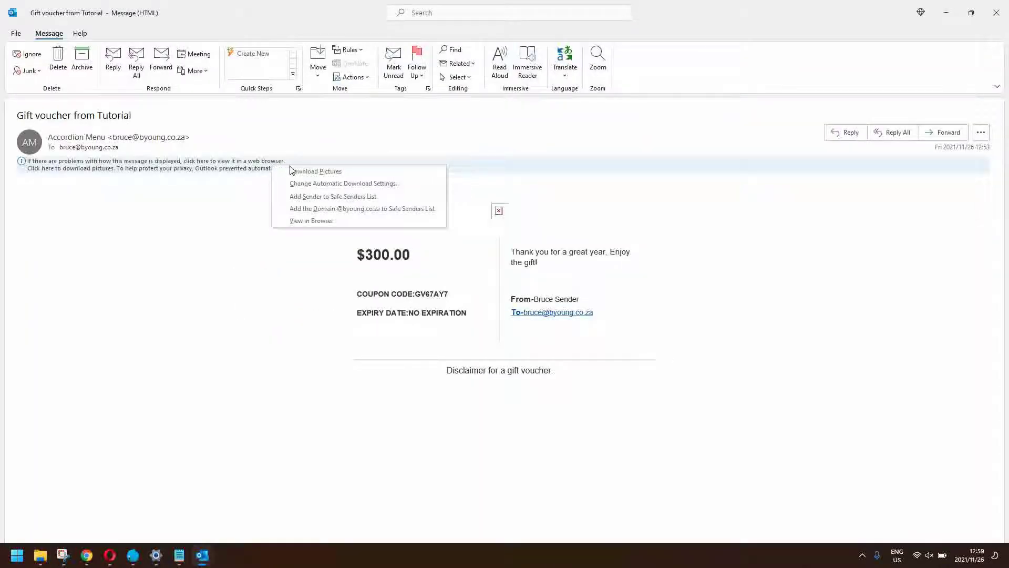
left_click(292, 170)
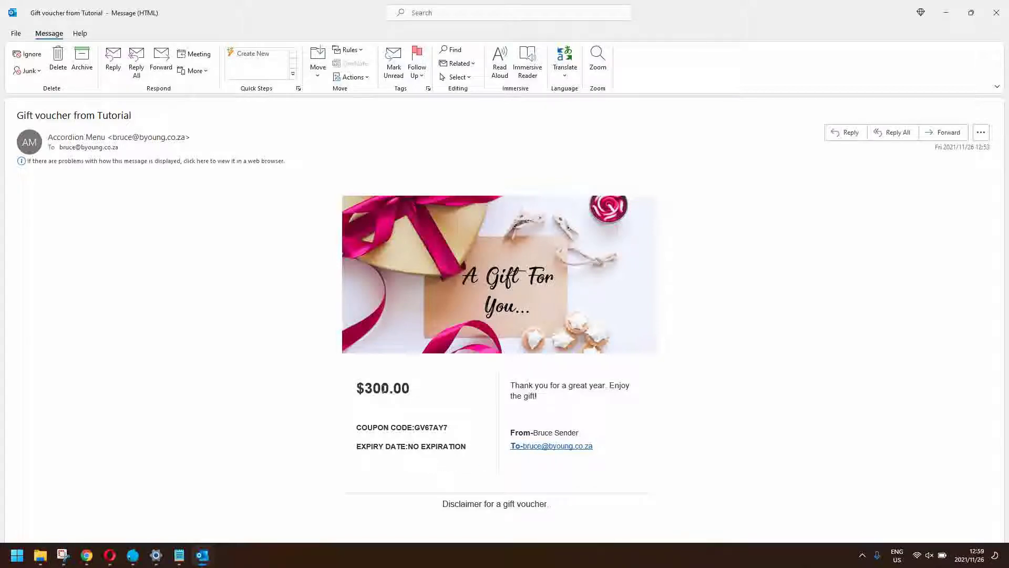
- Copy the coupon code from the gift voucher e-mail and close the message without saving changes
double_click(431, 428)
left_click(431, 427)
double_click(431, 427)
key("ctrl+c")
left_click(1000, 15)
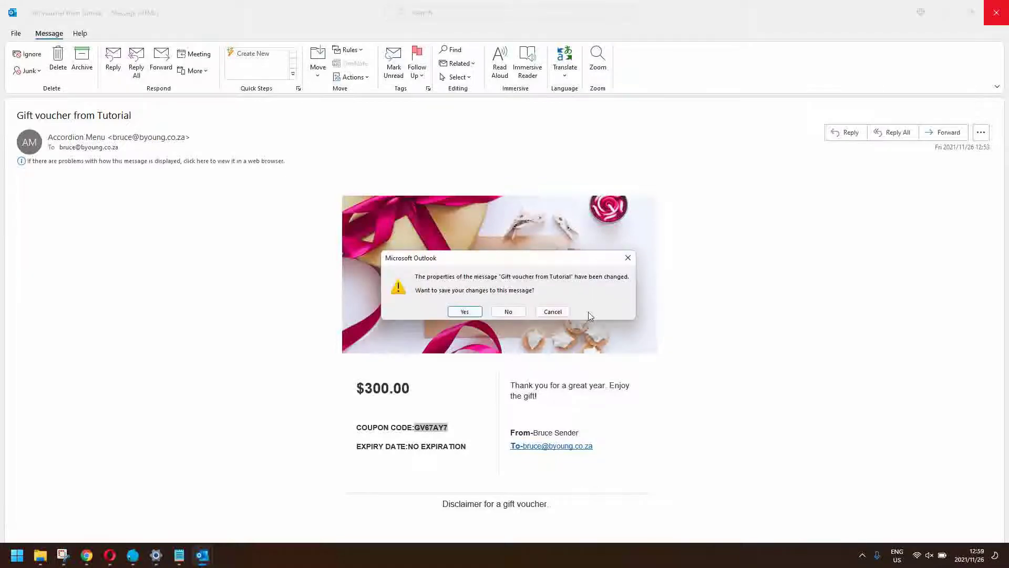
left_click(509, 312)
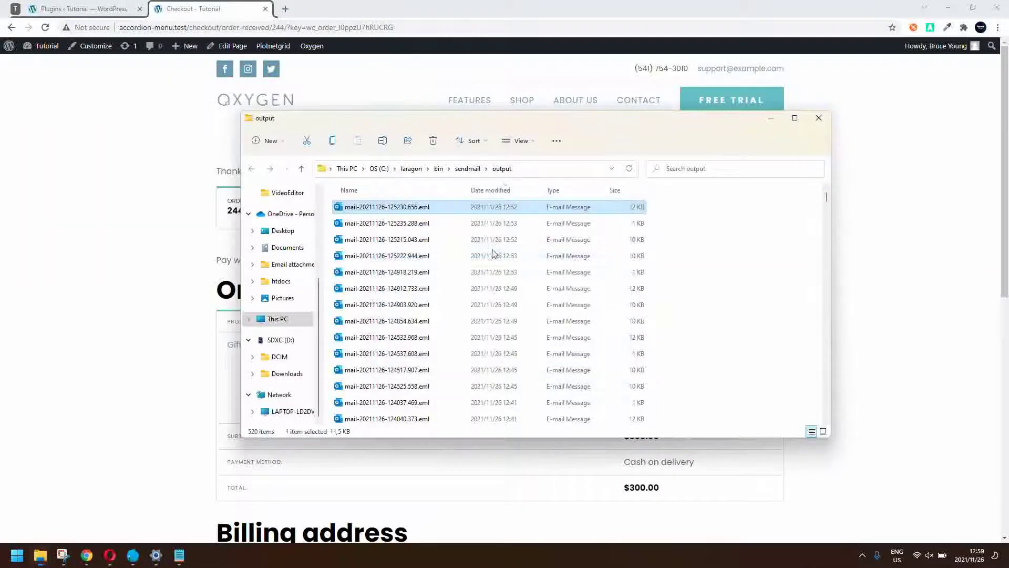
- Review the gift card delivery confirmation mail-20211126-125235.288.eml and the new order notification mail-20211126-125215.043.eml, closing each one
double_click(386, 224)
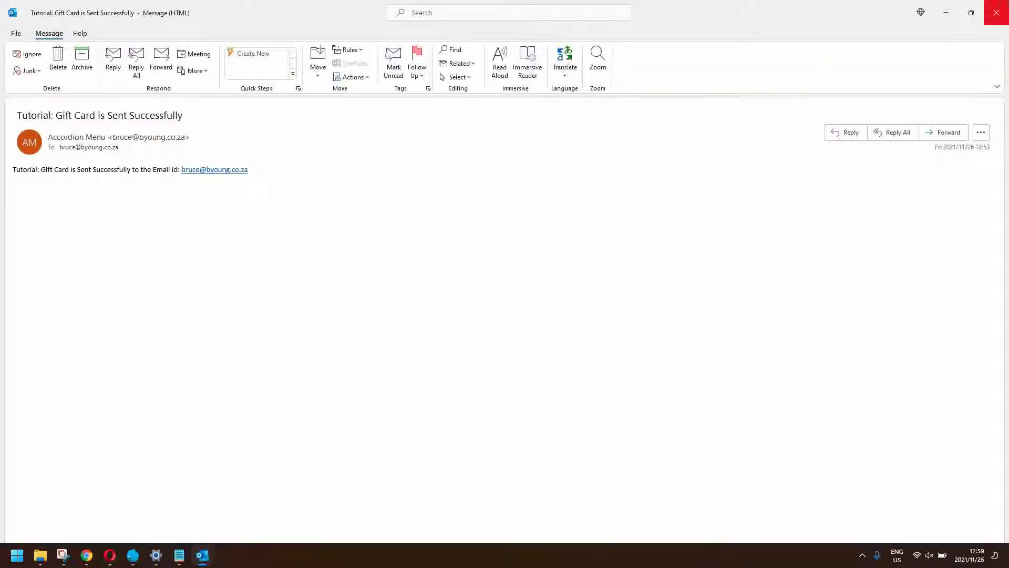
left_click(999, 11)
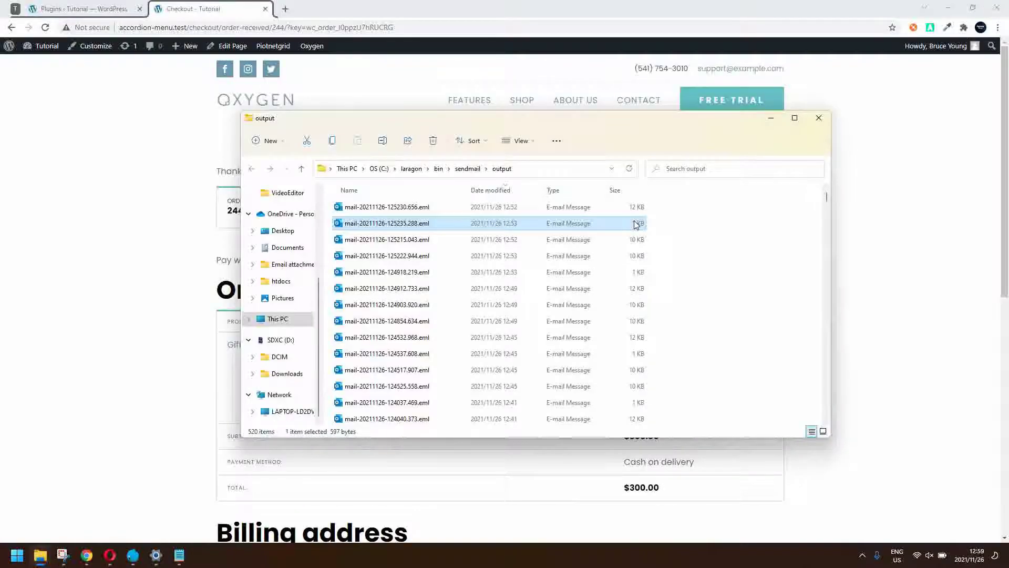
left_click(512, 243)
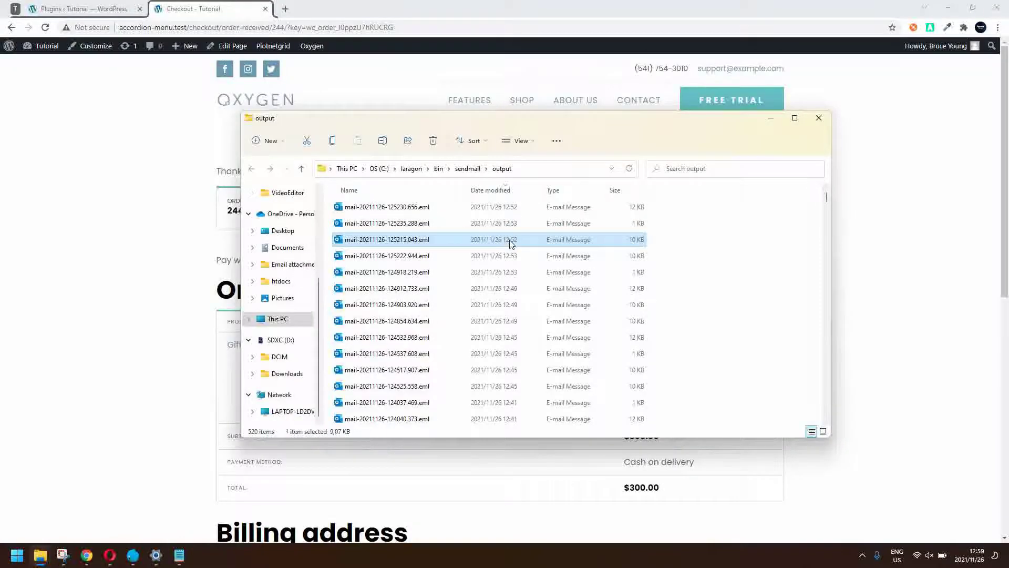
double_click(512, 242)
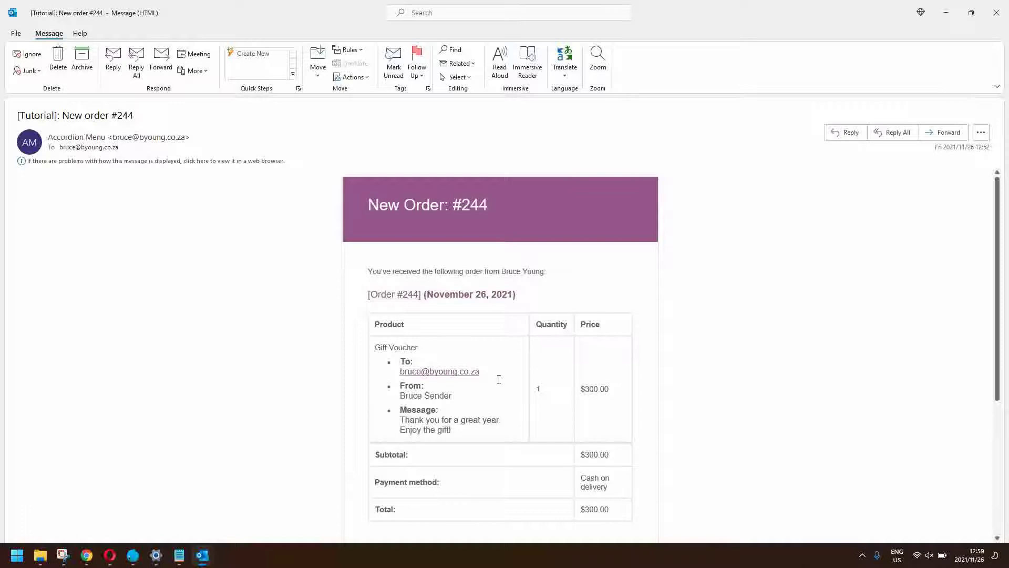
scroll(499, 379, "down", 1)
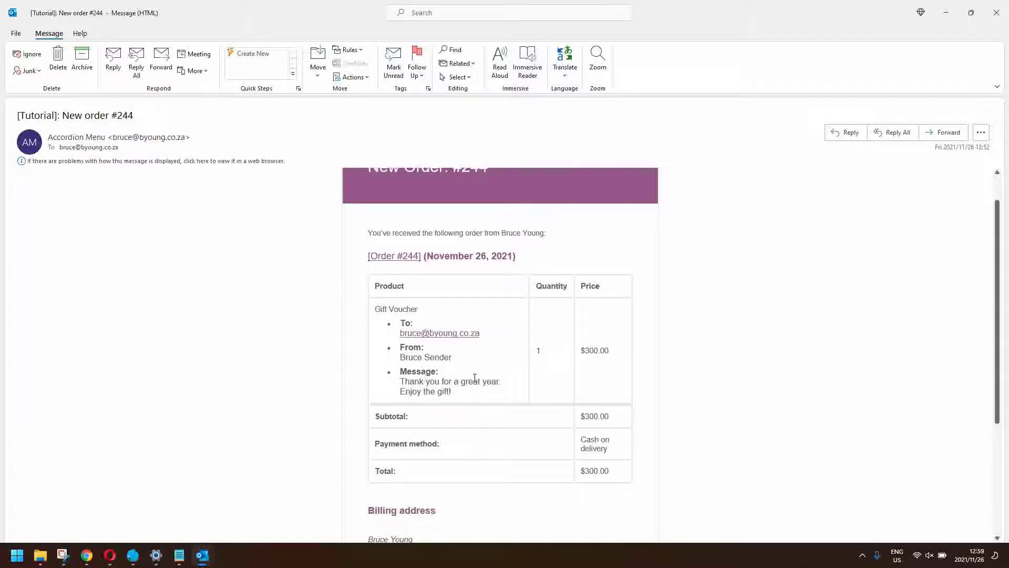
scroll(491, 377, "down", 1)
scroll(491, 377, "up", 2)
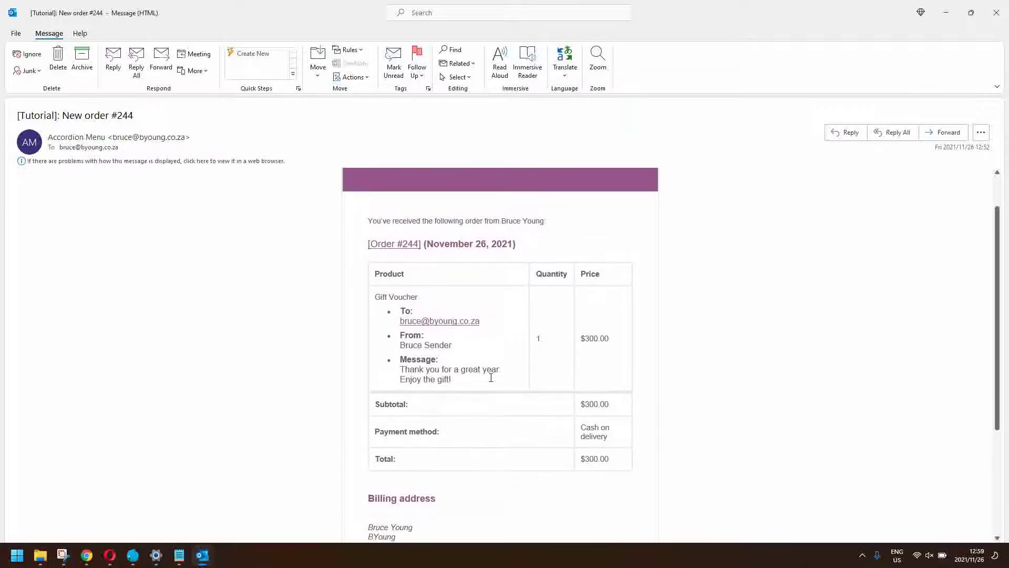
left_click(996, 12)
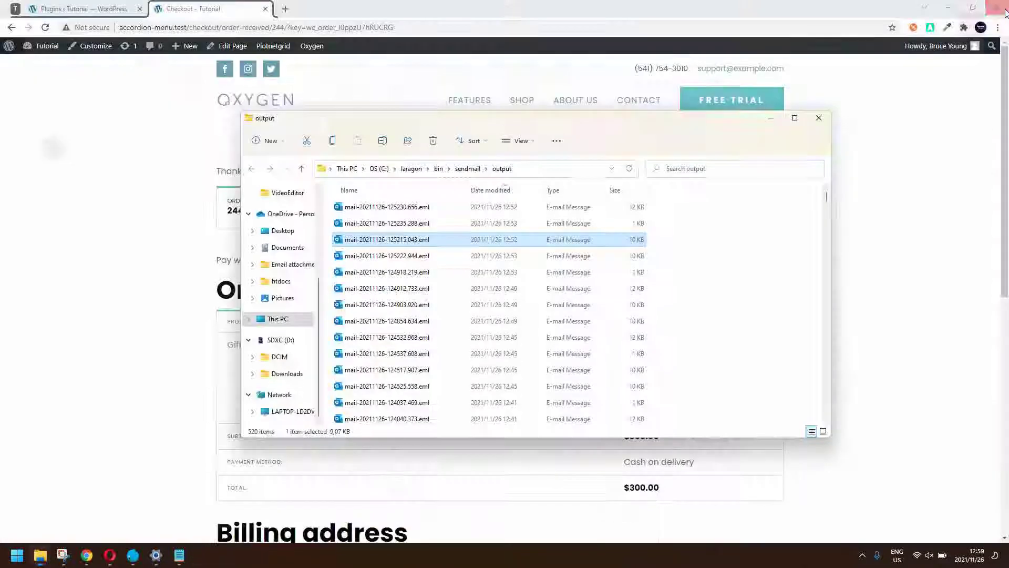
- Return to the shop in Chrome, add Beanie with Logo and Hoodie with Logo to the cart, and view the cart
left_click(175, 202)
left_click(526, 107)
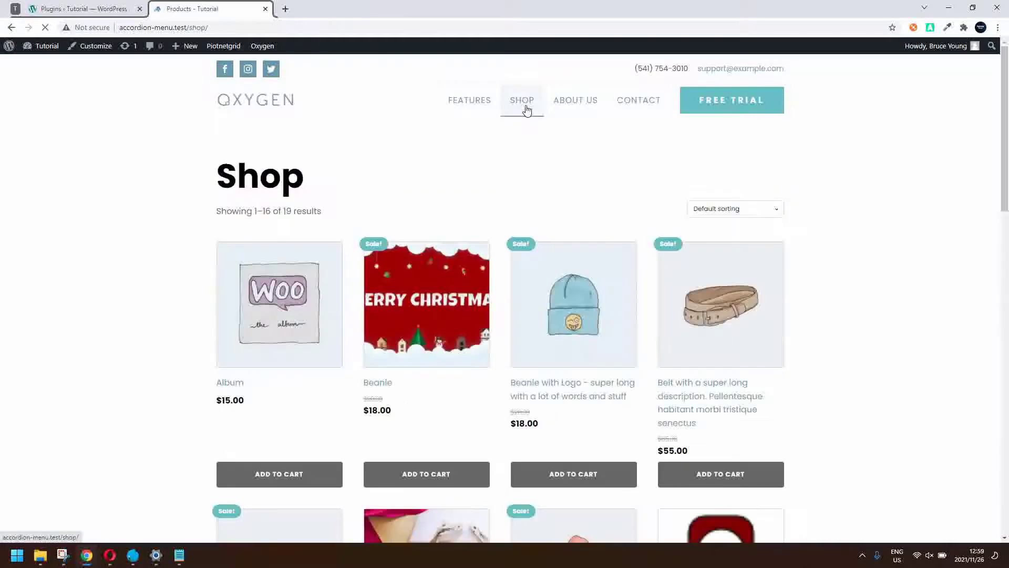
scroll(612, 360, "down", 3)
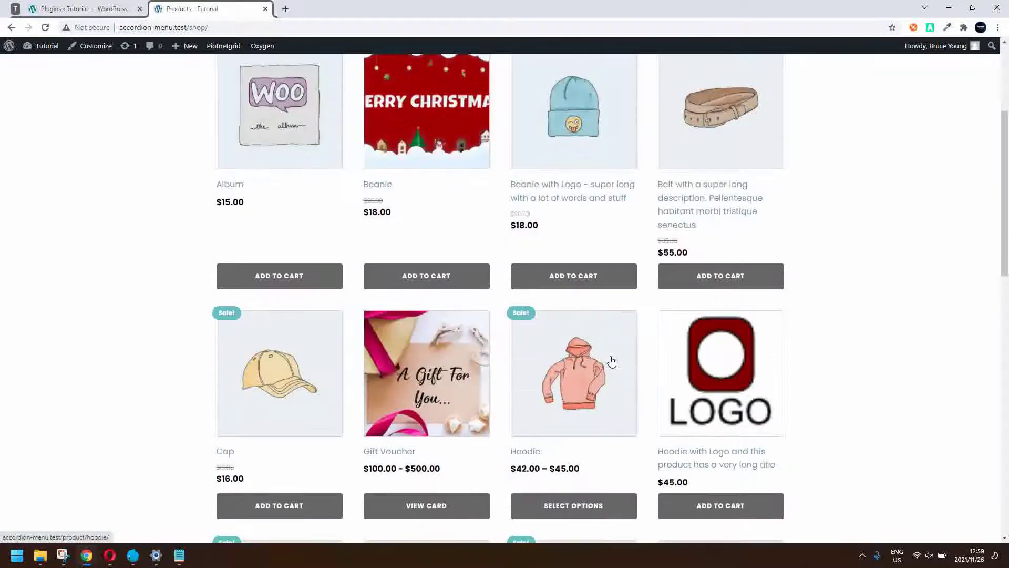
left_click(577, 279)
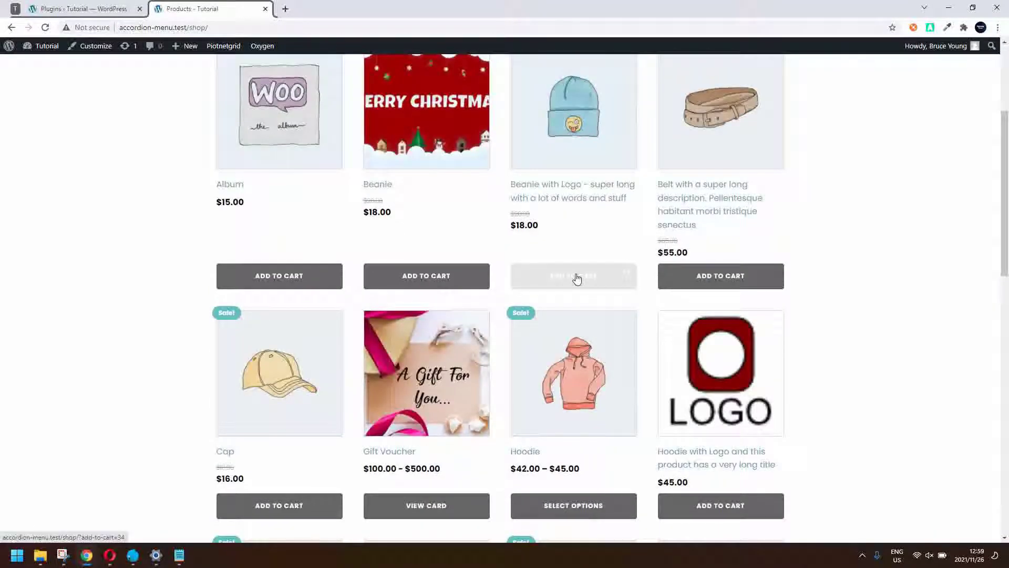
left_click(707, 508)
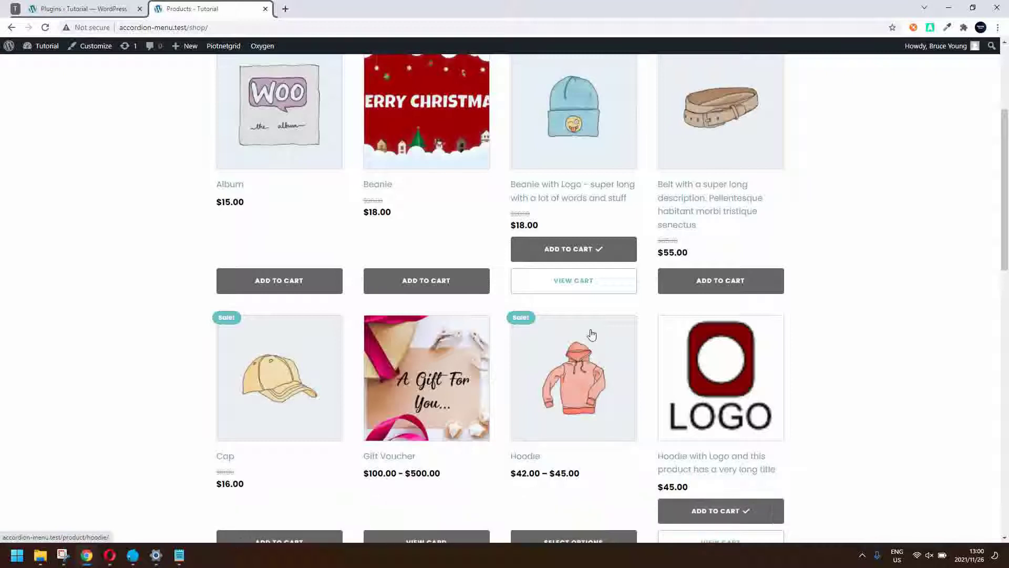
left_click(572, 277)
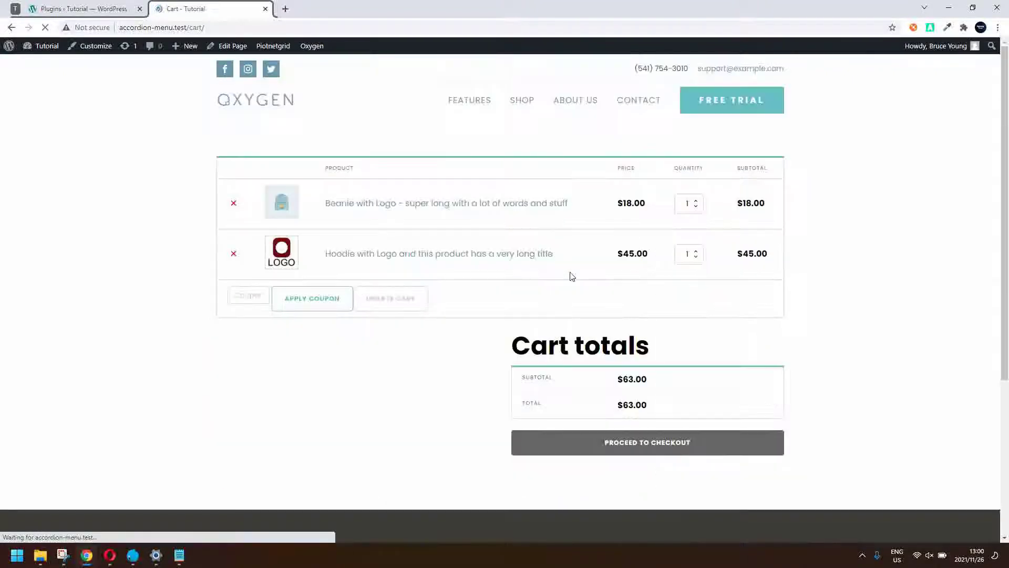
- Paste the copied gift voucher code as the cart's coupon and apply it
left_click(235, 298)
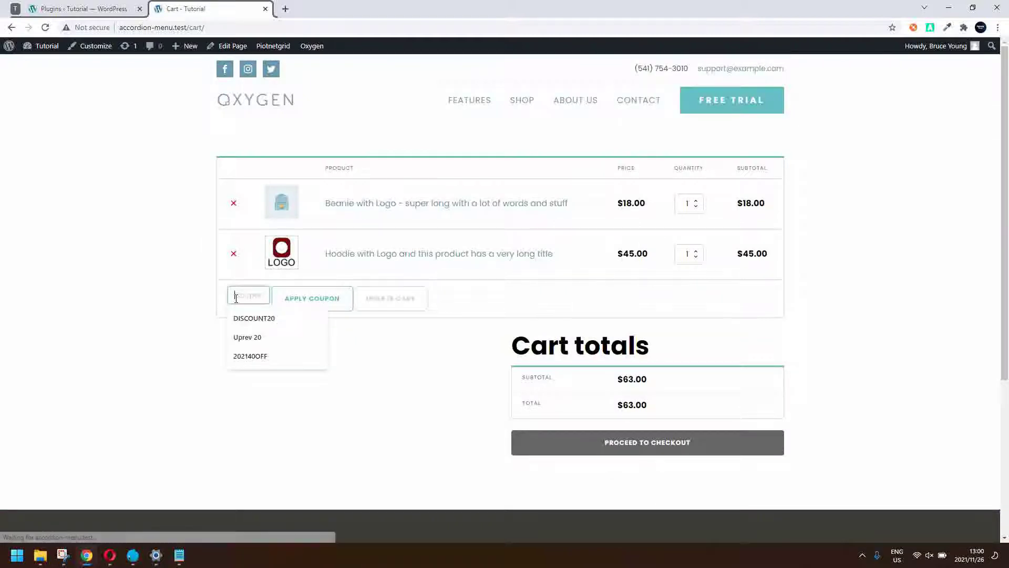
key("ctrl+v")
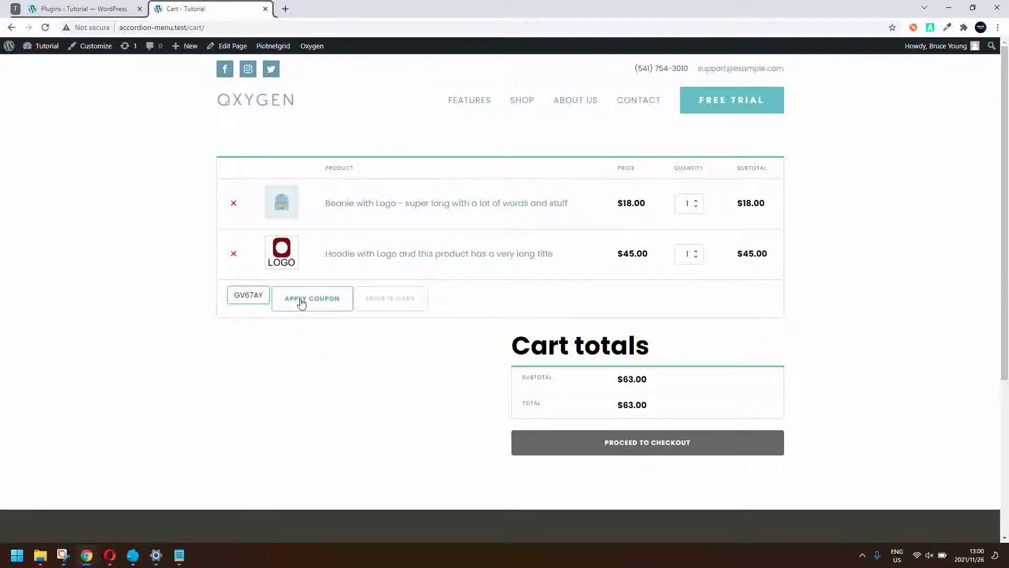
left_click(300, 299)
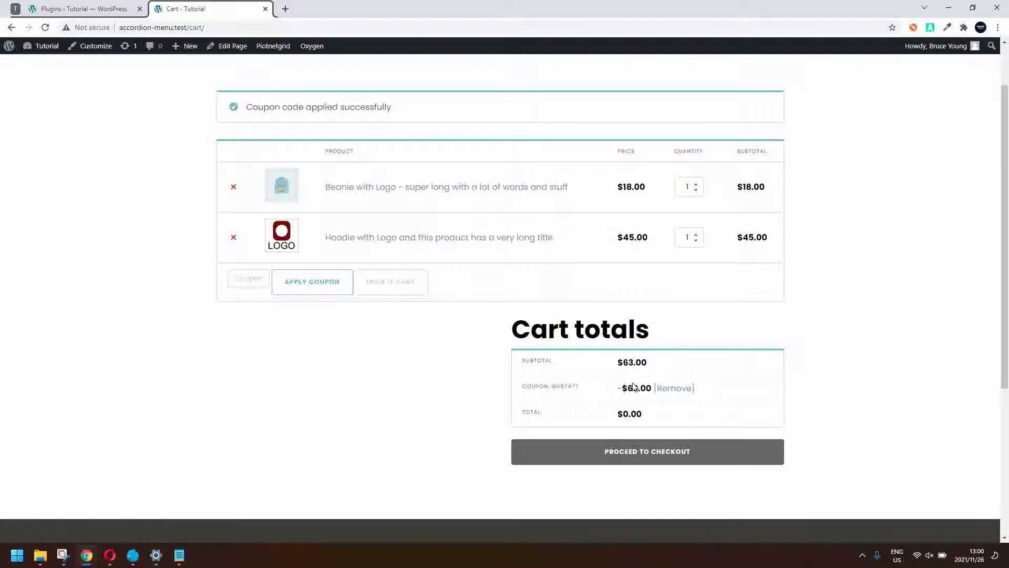
- Proceed to checkout, review the order summary with the gift voucher coupon applied, and return to the shop page without placing the order
left_click(650, 456)
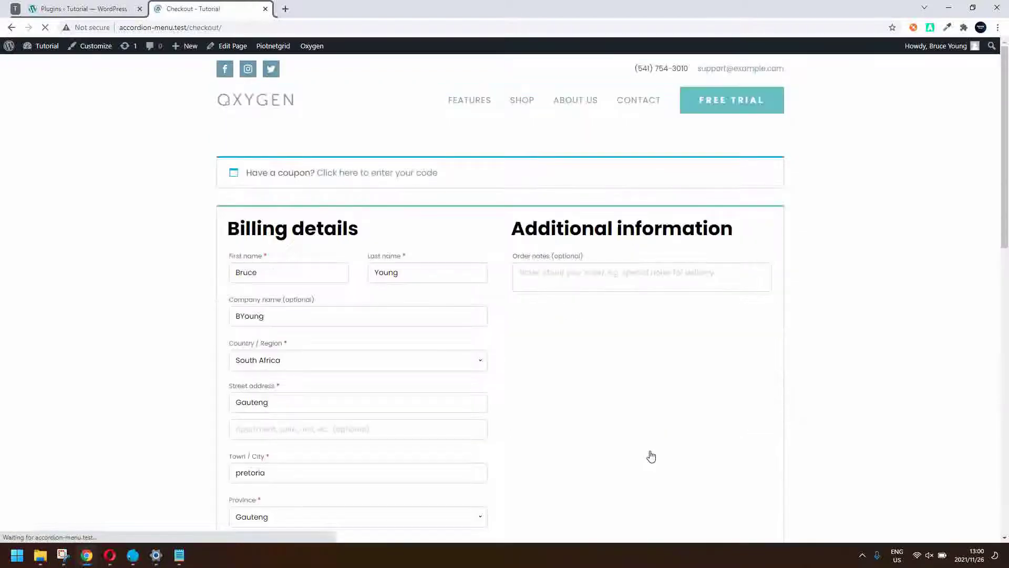
scroll(650, 456, "down", 14)
scroll(650, 456, "up", 4)
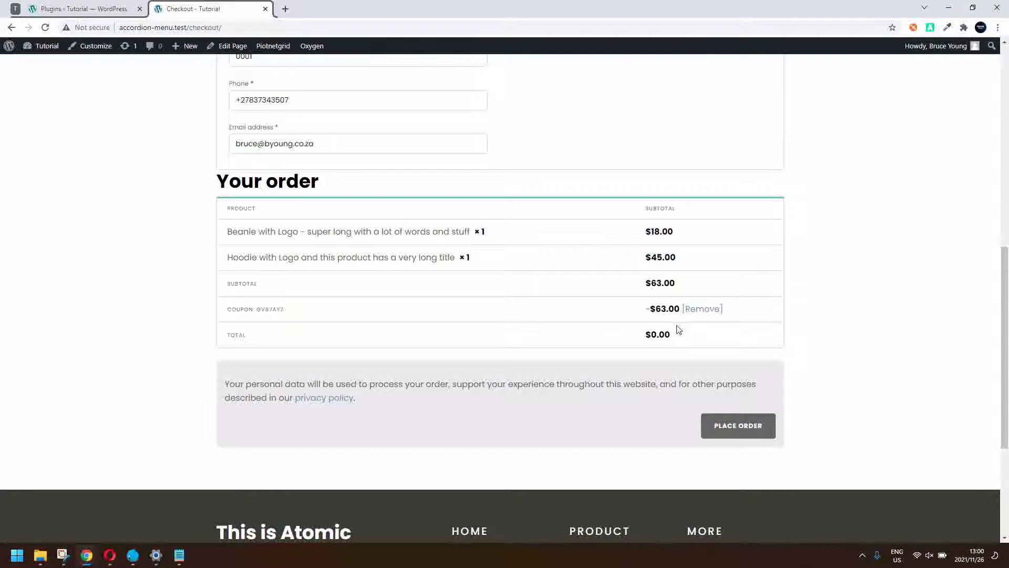
scroll(646, 357, "up", 10)
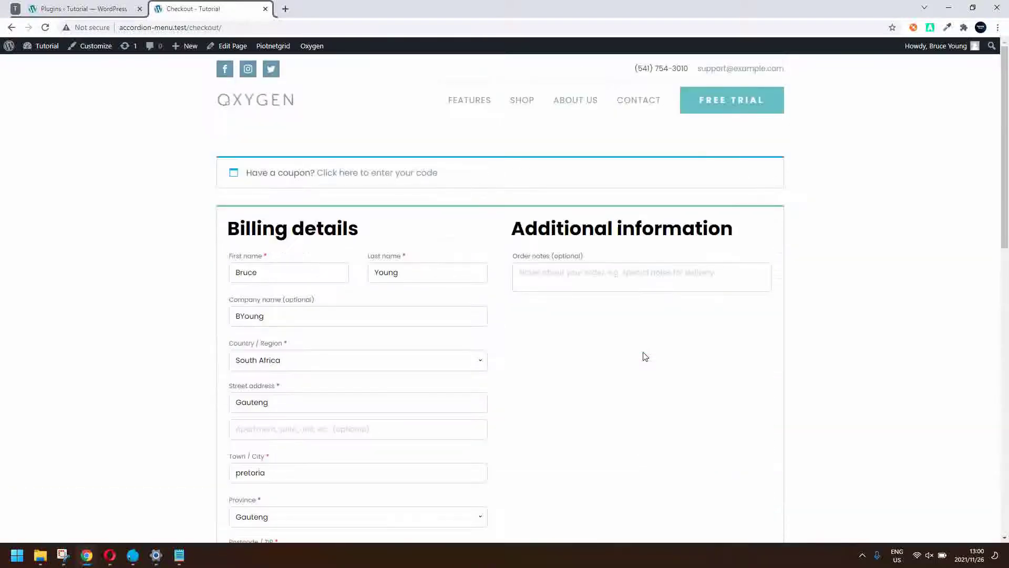
left_click(523, 101)
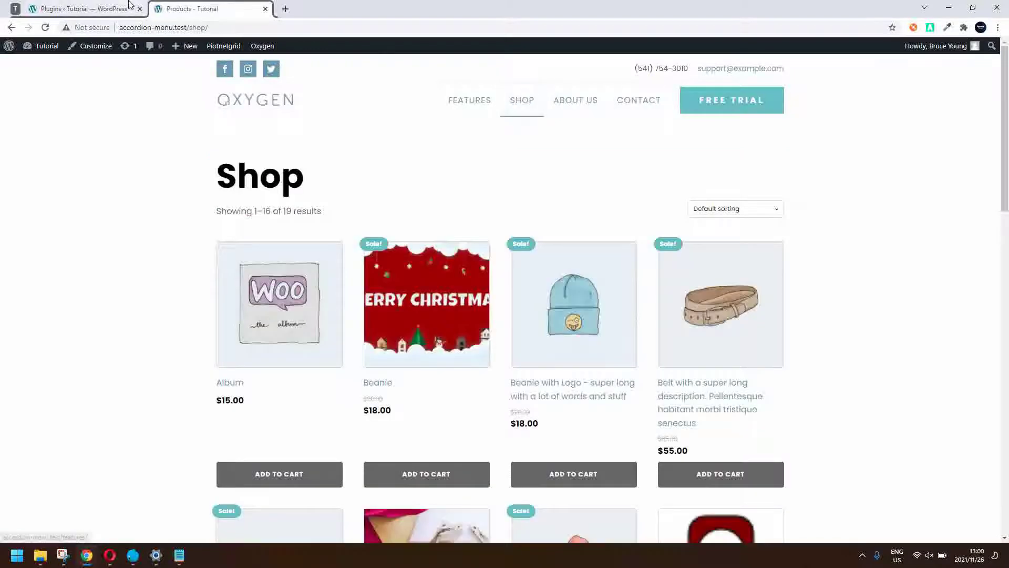
- Open the installed plugins list in the site's admin area, view the details of Ultimate Gift Cards For WooCommerce, and close them
left_click(47, 49)
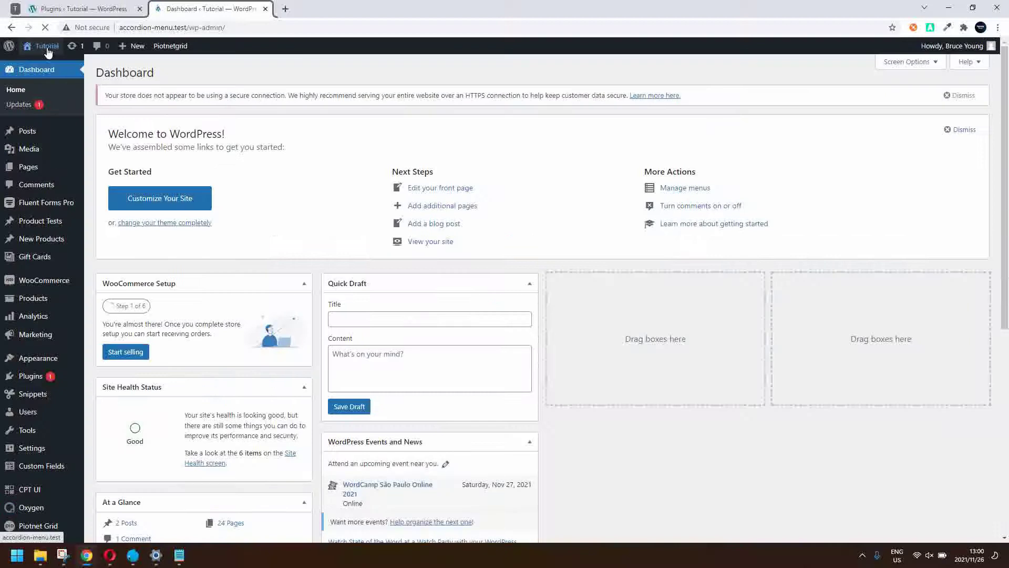
left_click(34, 379)
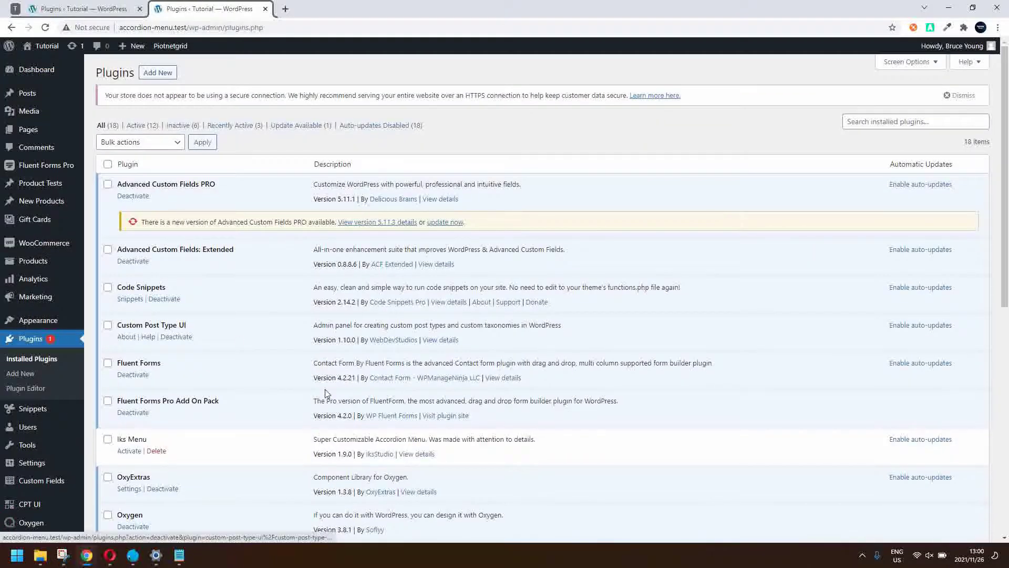
scroll(326, 392, "down", 6)
scroll(326, 394, "up", 1)
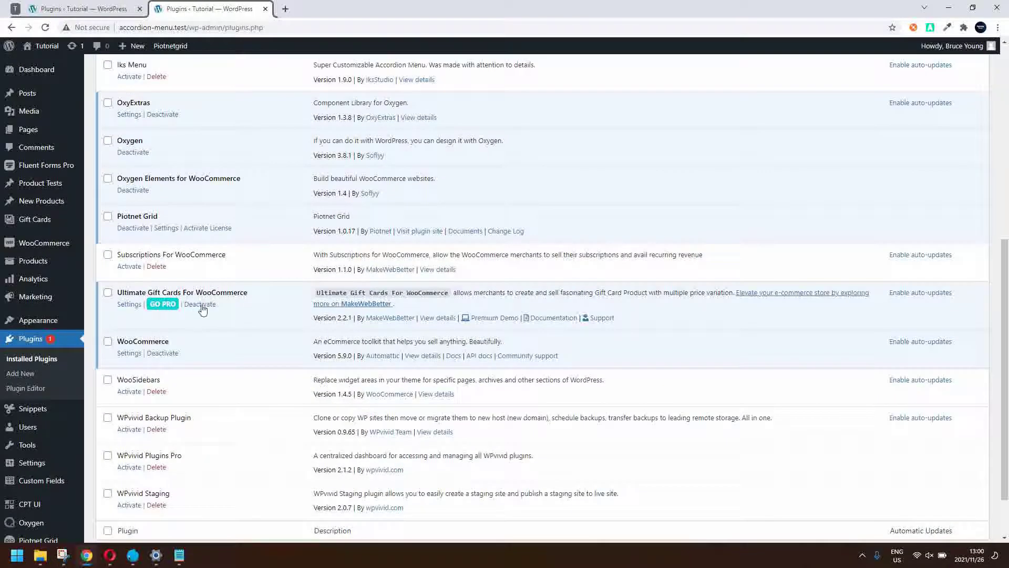
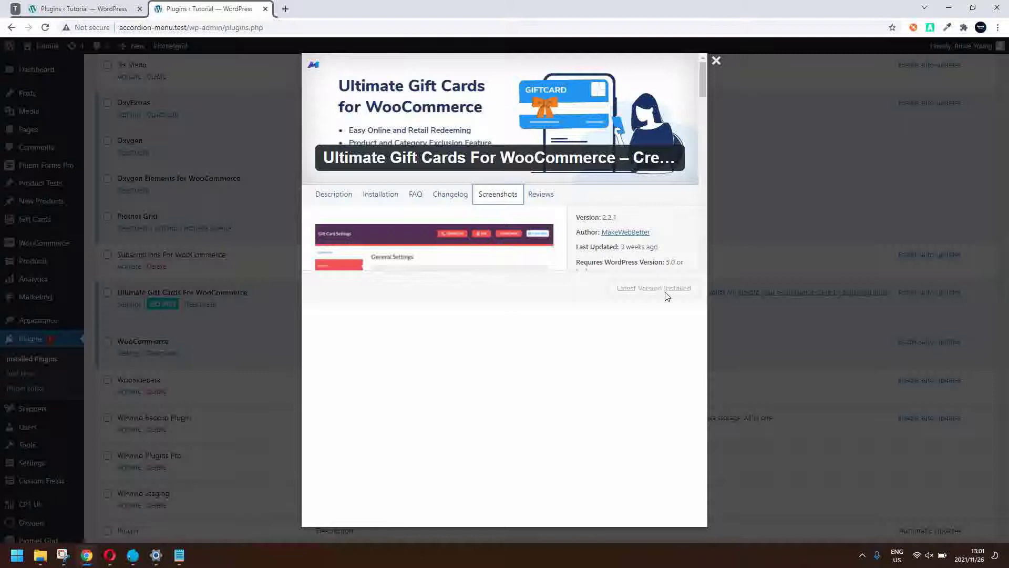
left_click(717, 62)
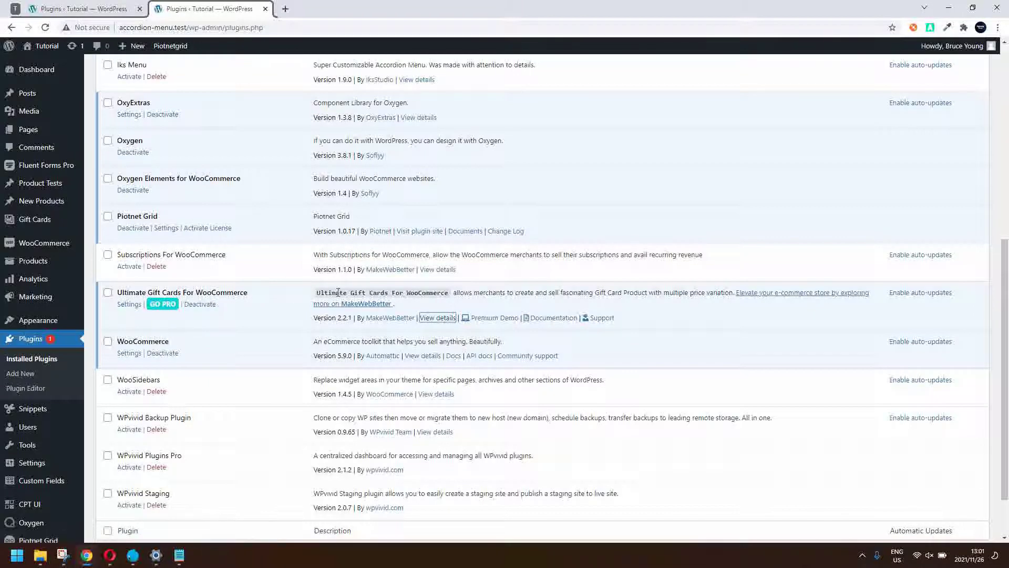
- Open the settings of Ultimate Gift Cards For WooCommerce and examine the General options and the Product exclusions
left_click(126, 305)
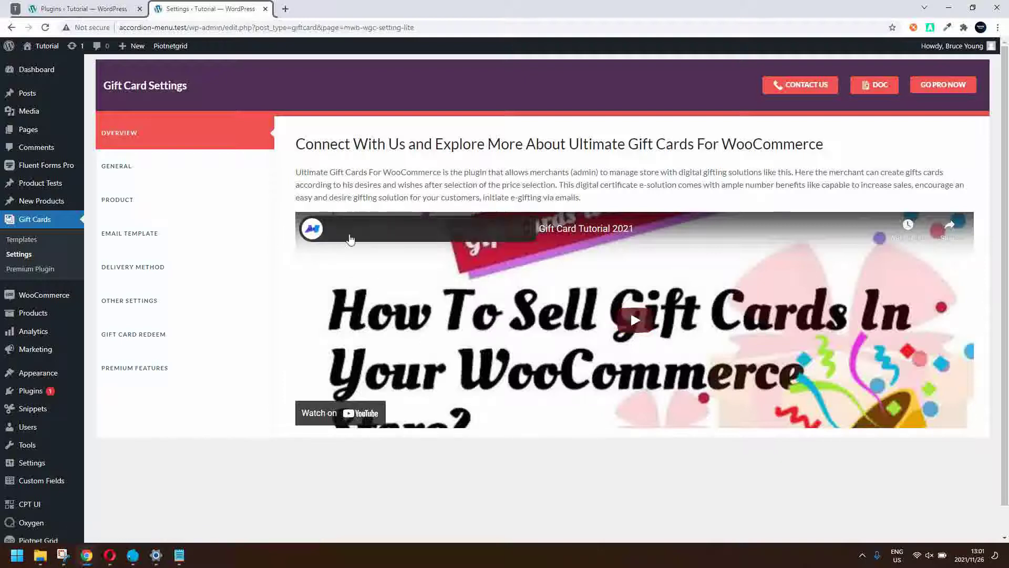
left_click(122, 167)
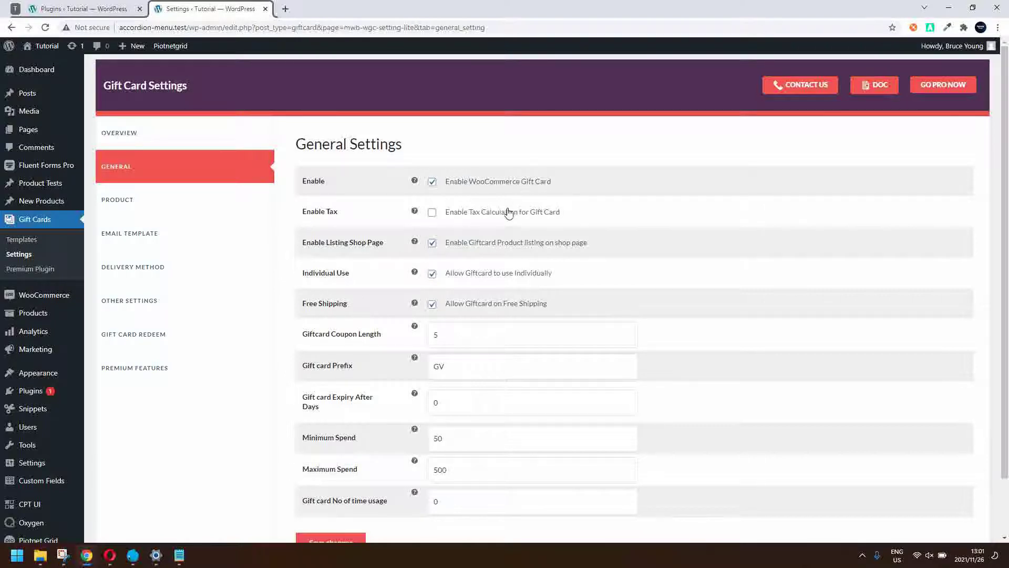
scroll(507, 210, "down", 2)
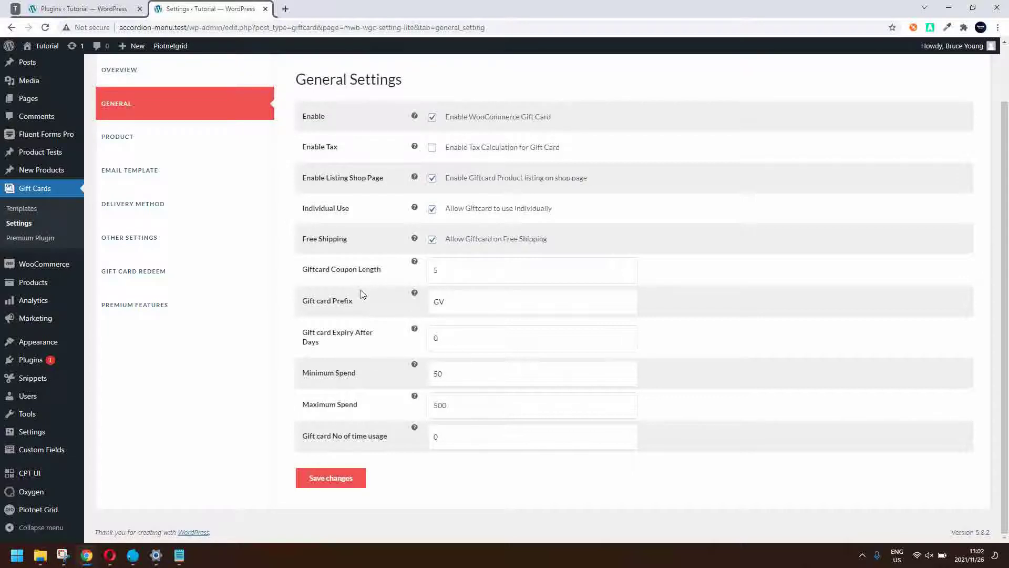
left_click(451, 272)
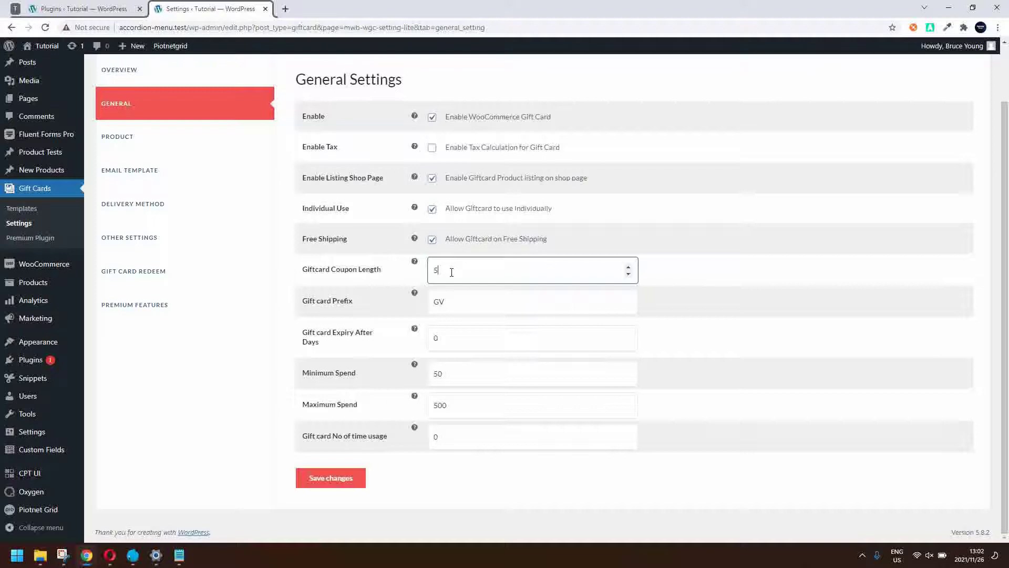
left_click(466, 304)
left_click(467, 335)
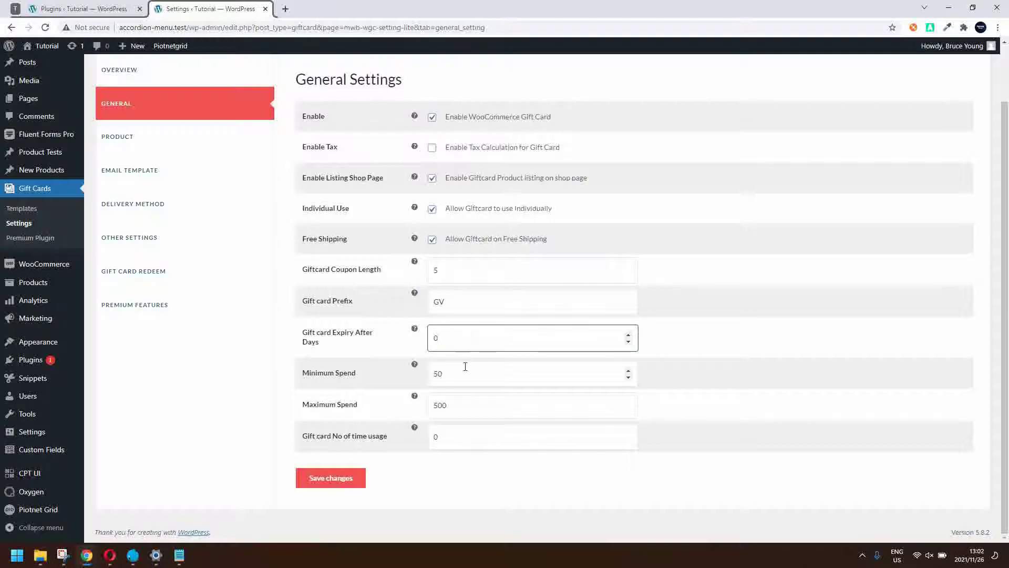
left_click(466, 441)
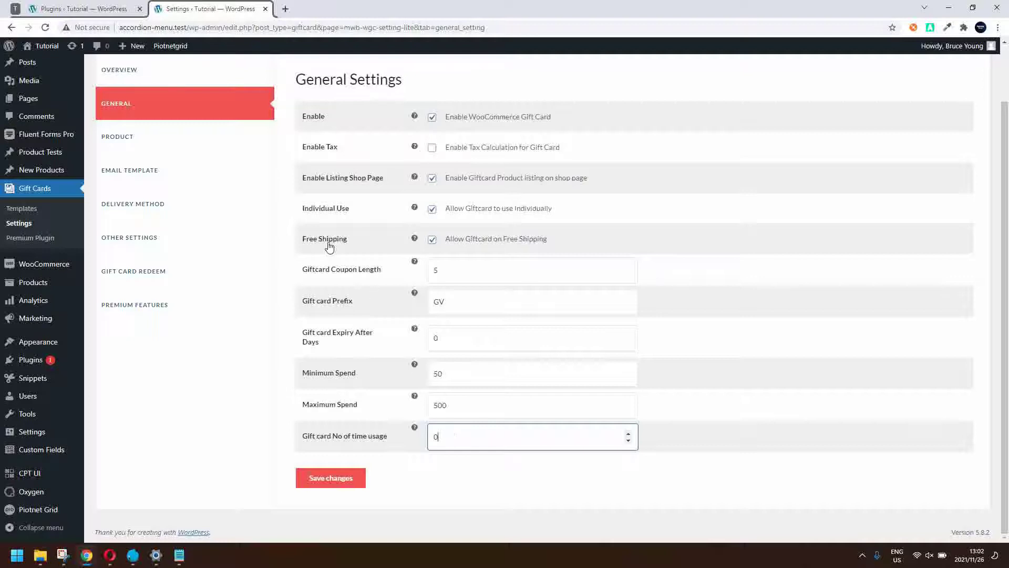
left_click(117, 138)
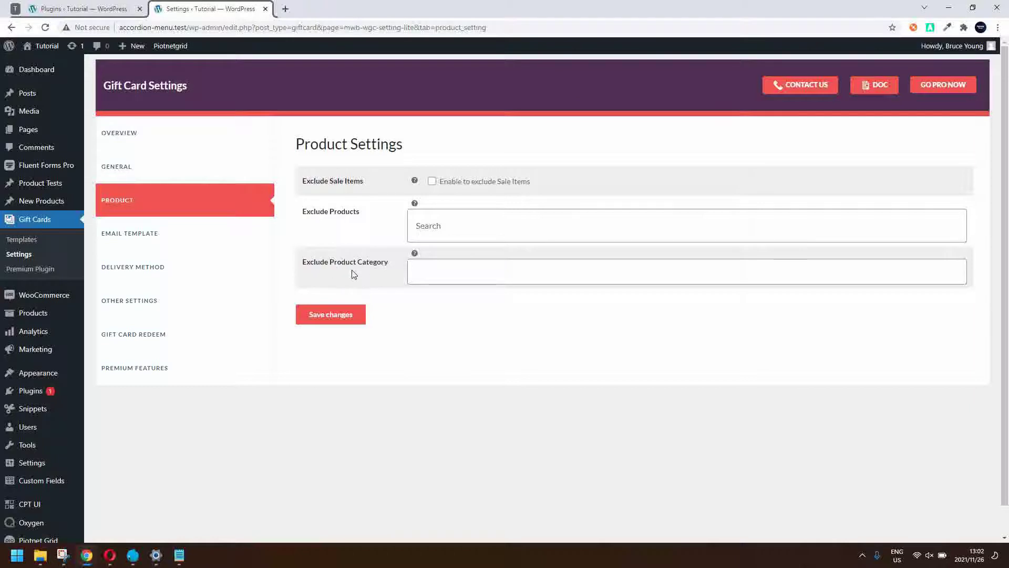
- Examine the gift card Email Template settings, including the default logo, event image, message length, default message and disclaimer text
left_click(144, 234)
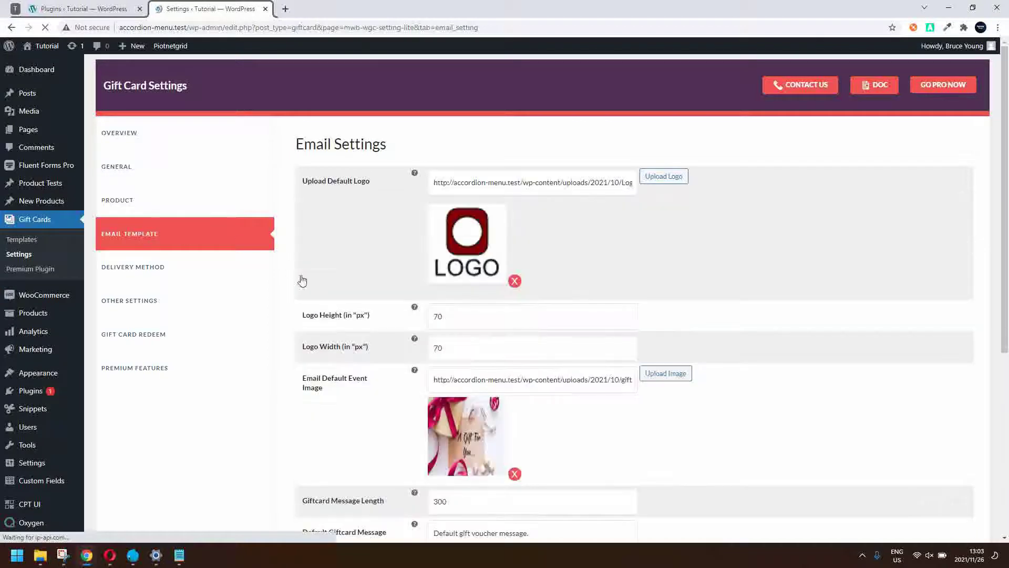
scroll(316, 297, "down", 6)
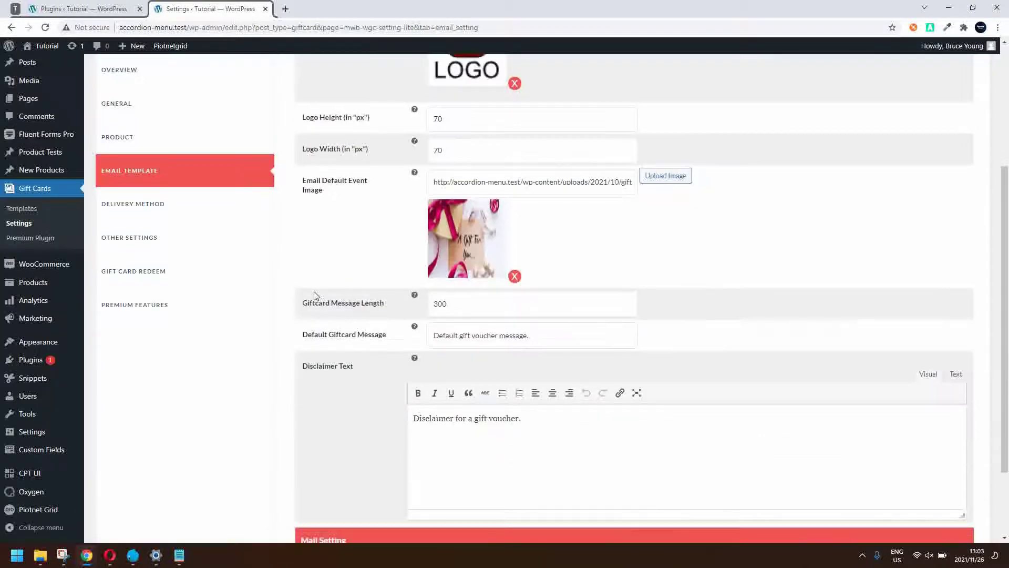
scroll(316, 295, "up", 6)
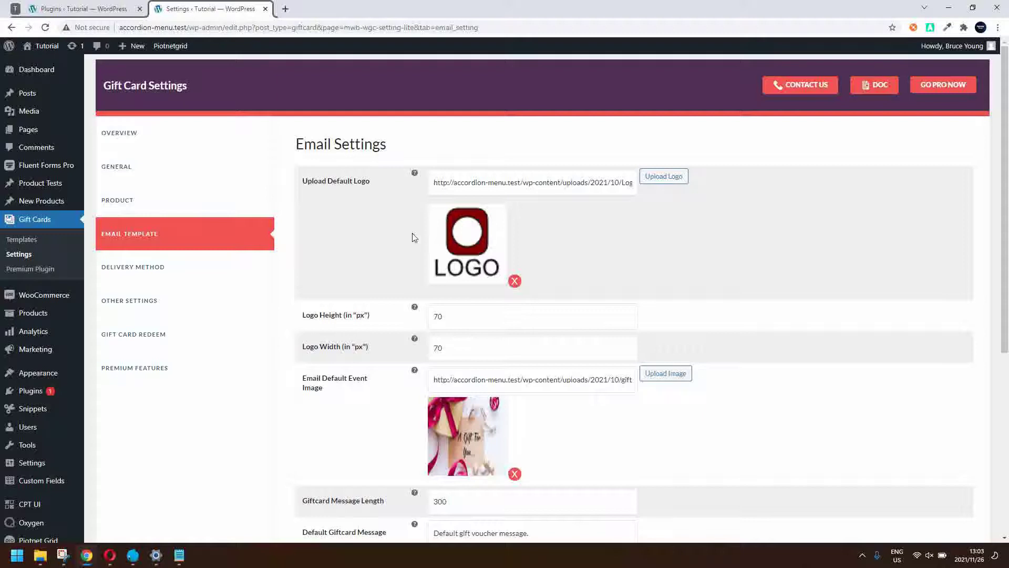
scroll(383, 292, "down", 3)
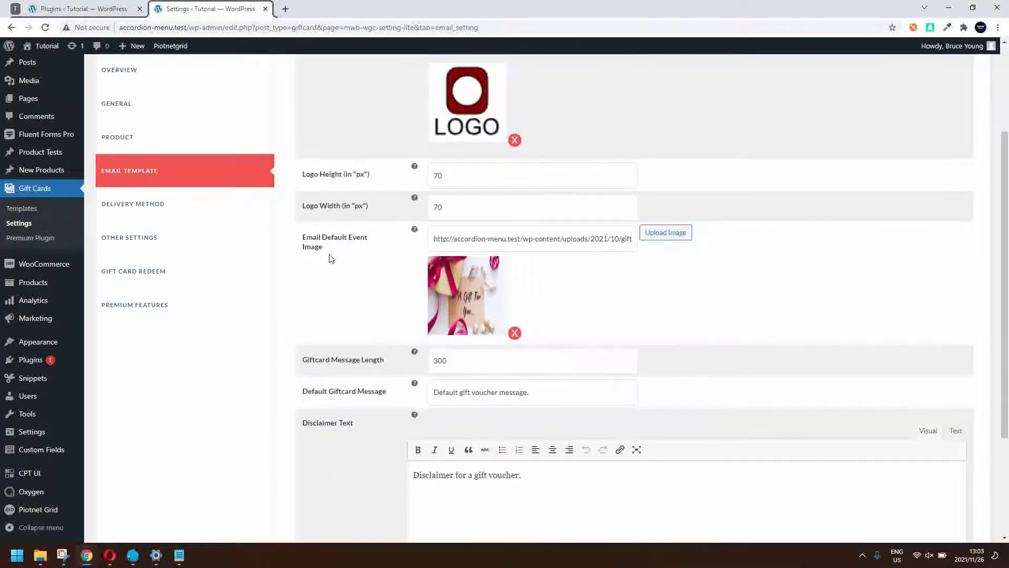
scroll(479, 279, "down", 3)
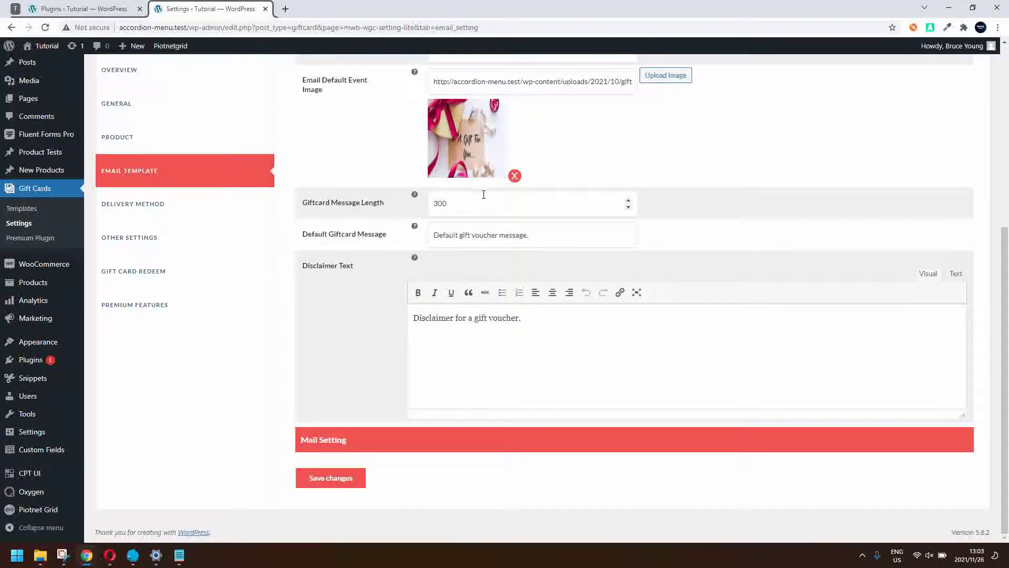
left_click(569, 339)
scroll(568, 338, "up", 3)
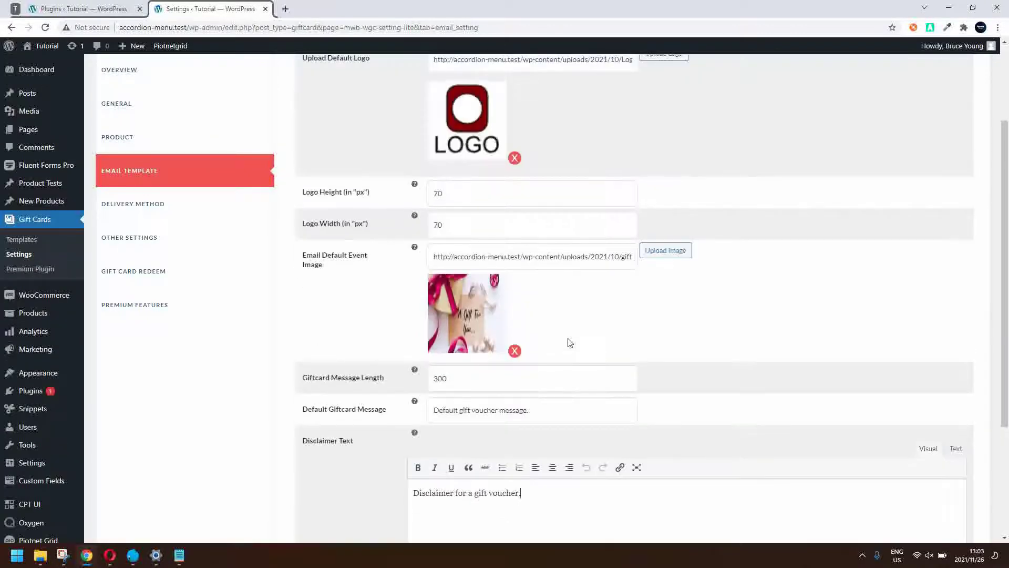
scroll(569, 342, "up", 2)
scroll(568, 341, "down", 2)
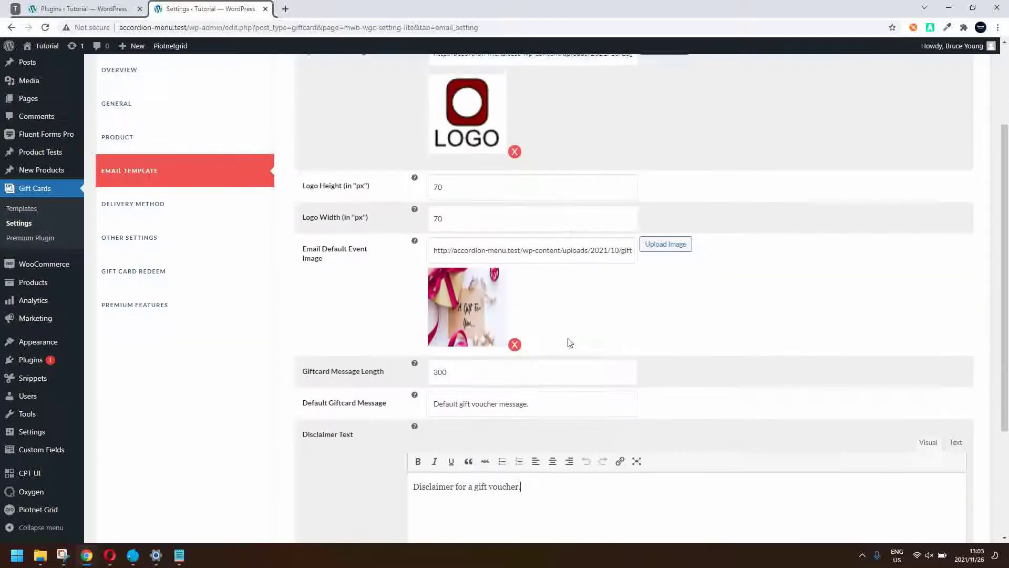
- Review the gift card plugin's Delivery Method, Other Settings and Gift Card Redeem pages, including the redeem link instructions
left_click(152, 210)
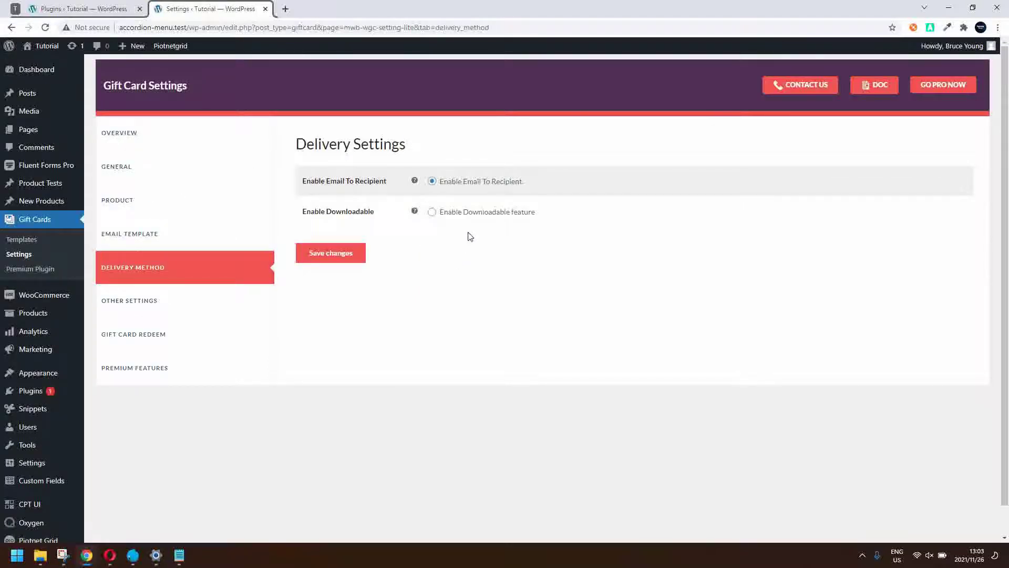
left_click(162, 309)
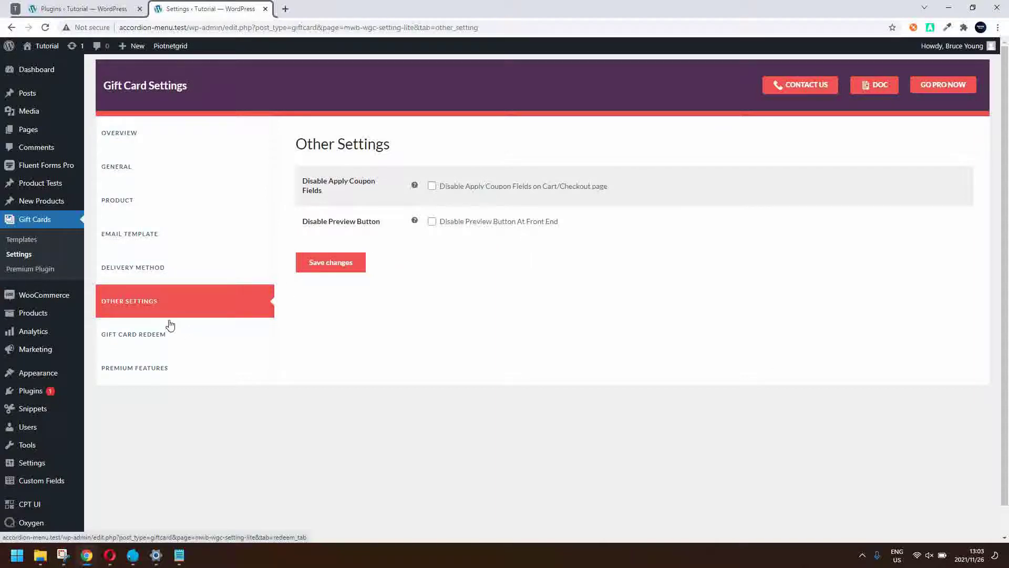
left_click(152, 340)
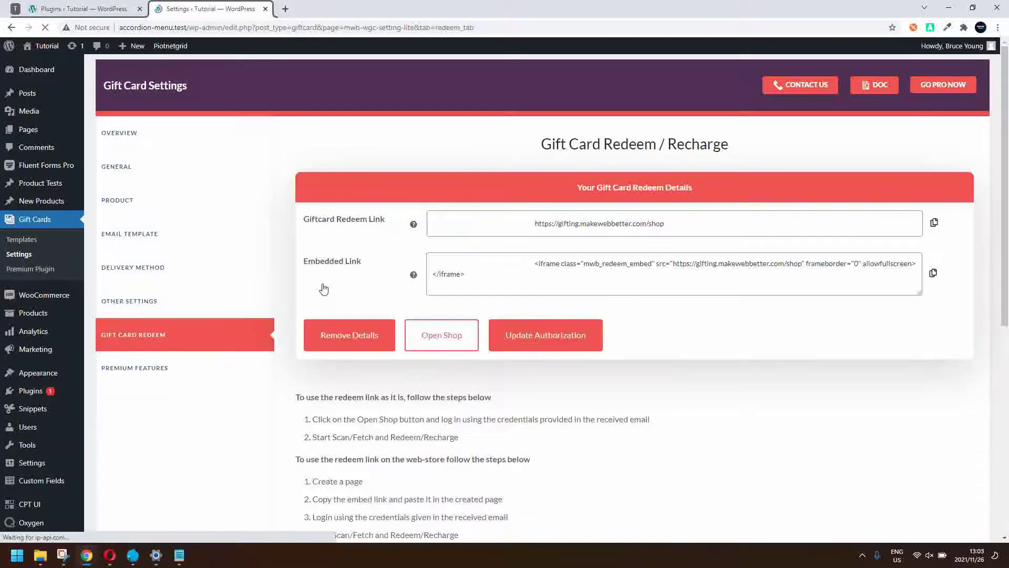
scroll(323, 283, "down", 2)
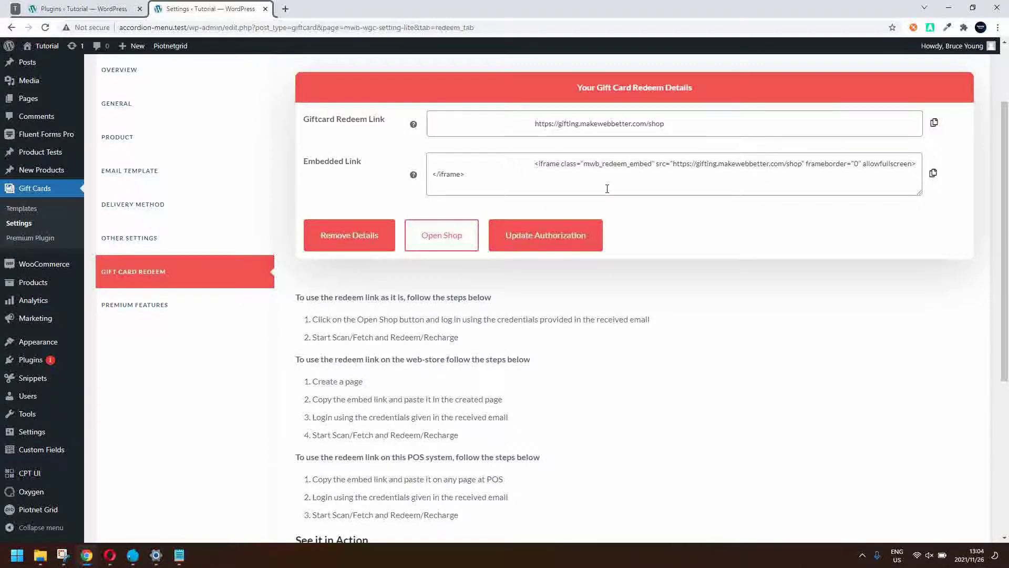
scroll(607, 189, "down", 5)
scroll(607, 188, "up", 6)
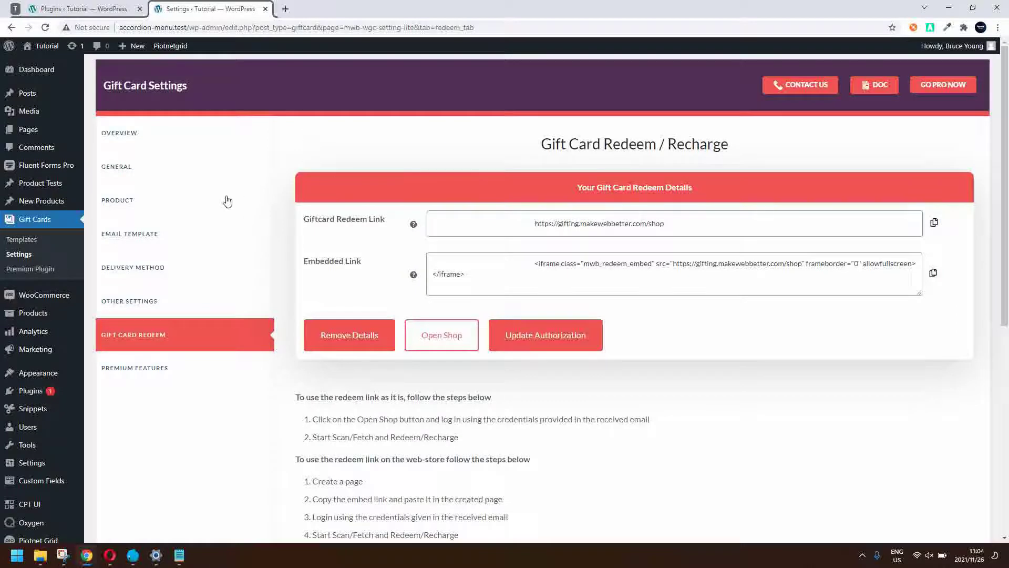
- Open the Gift for You gift card template and review its shortcode instructions and e-mail layout
left_click(22, 245)
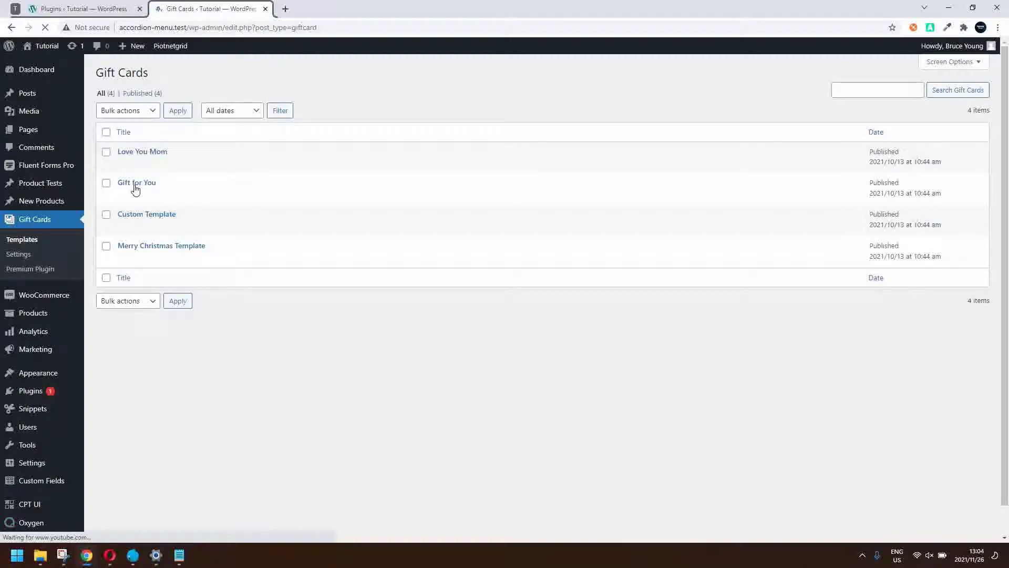
left_click(136, 184)
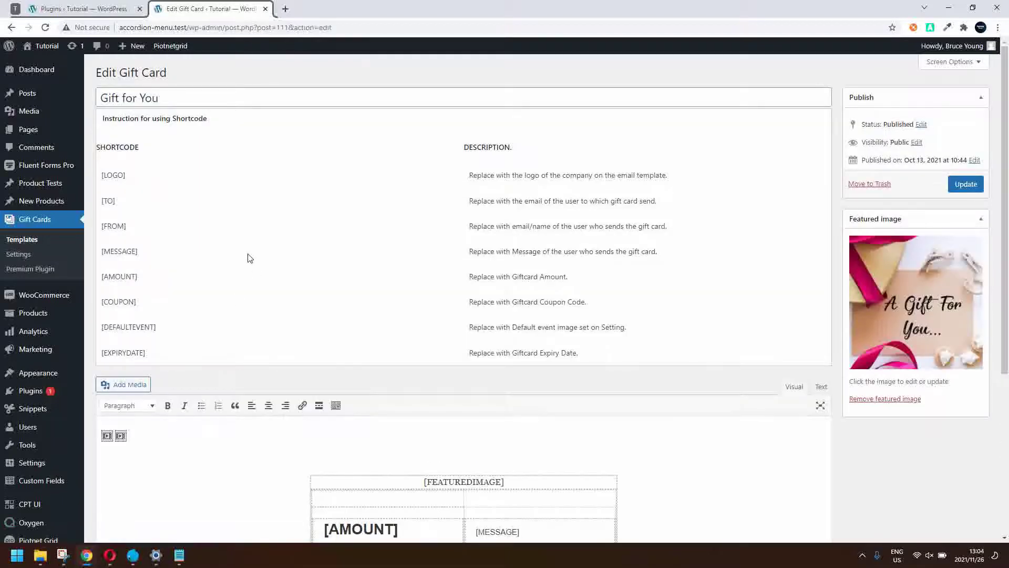
scroll(248, 260, "down", 5)
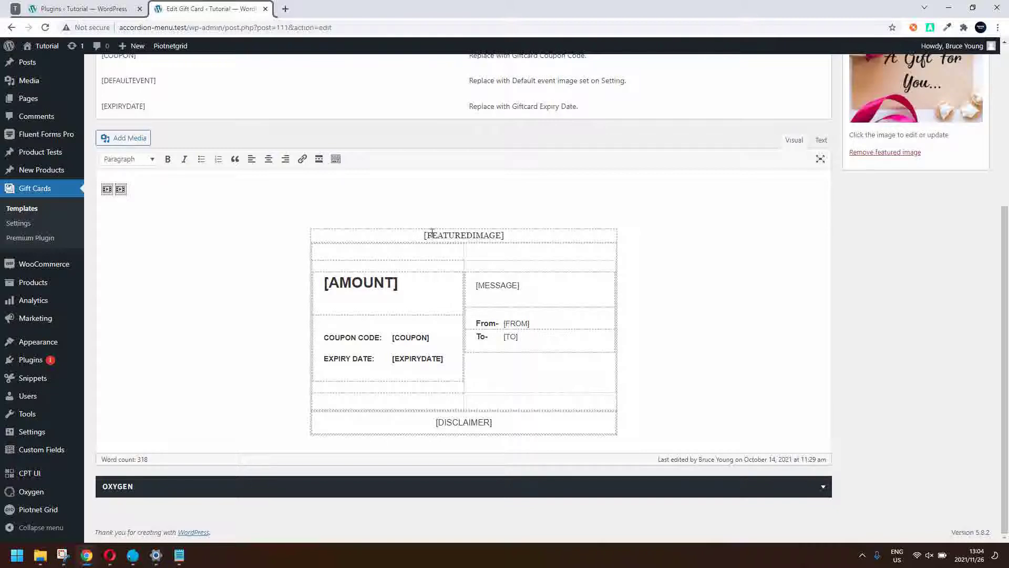
- Inspect the [AMOUNT] and [FROM] shortcodes in the template, check the layout's HTML code, and return to the gift card templates list
left_click(398, 286)
left_click(502, 323)
left_click_drag(503, 324, 528, 324)
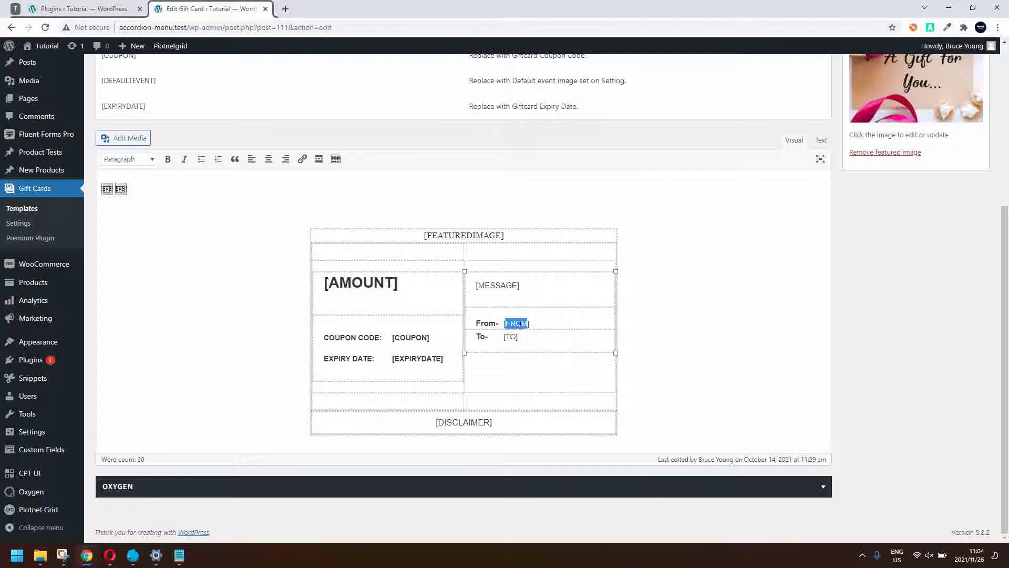
left_click(822, 140)
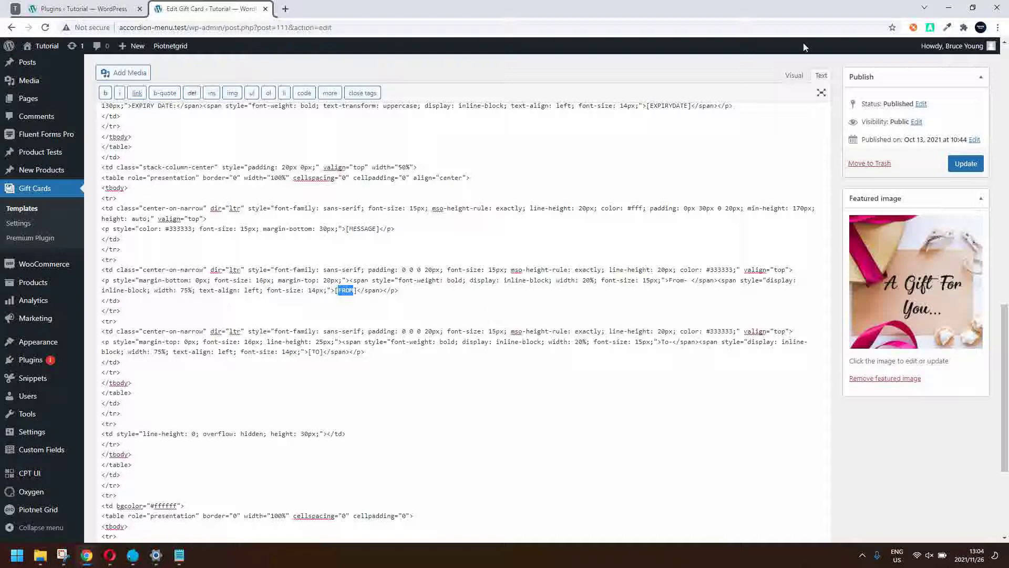
left_click(795, 76)
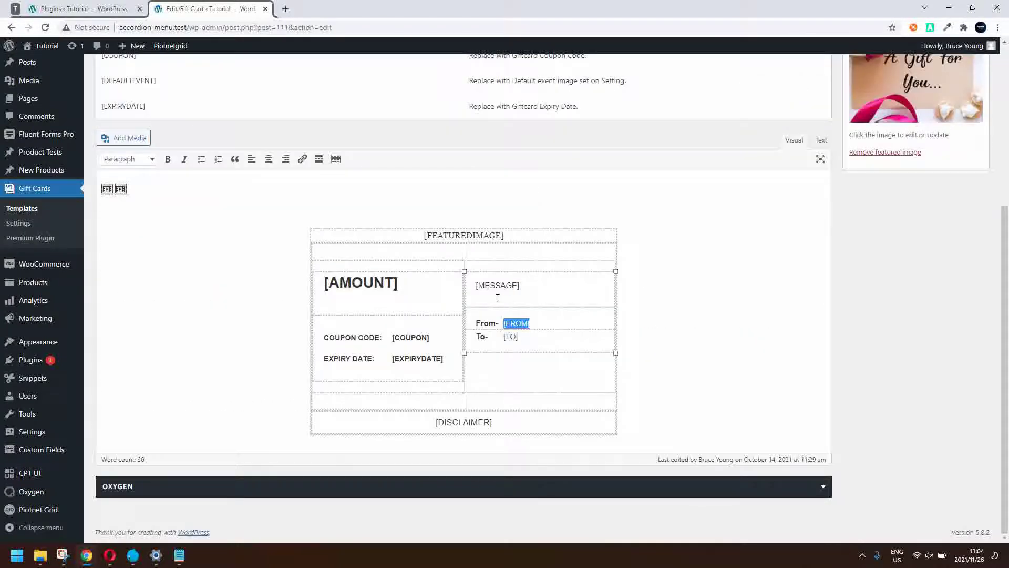
left_click(25, 210)
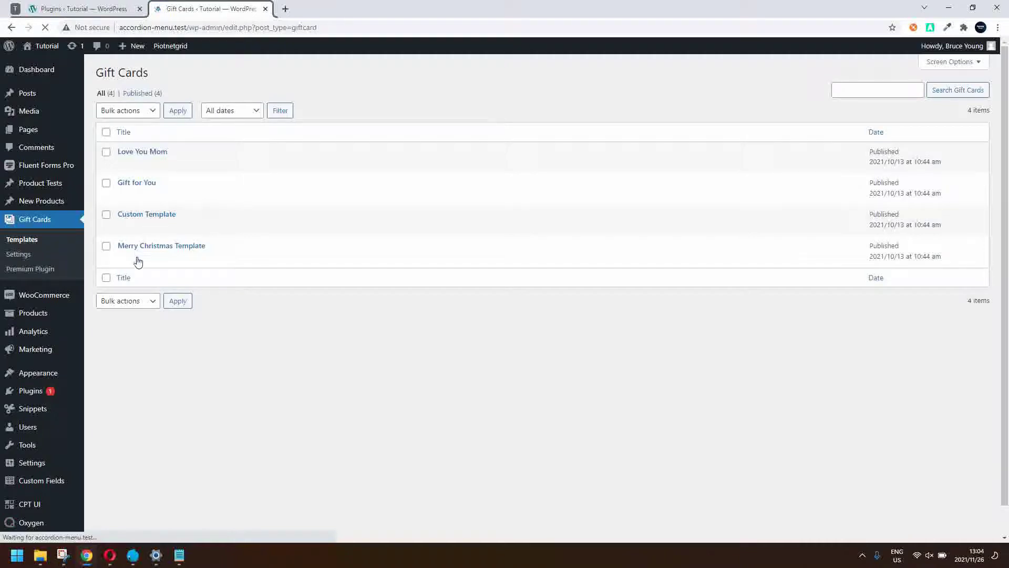
- Open the Merry Christmas Template gift card and review its shortcode instructions and e-mail layout
left_click(151, 247)
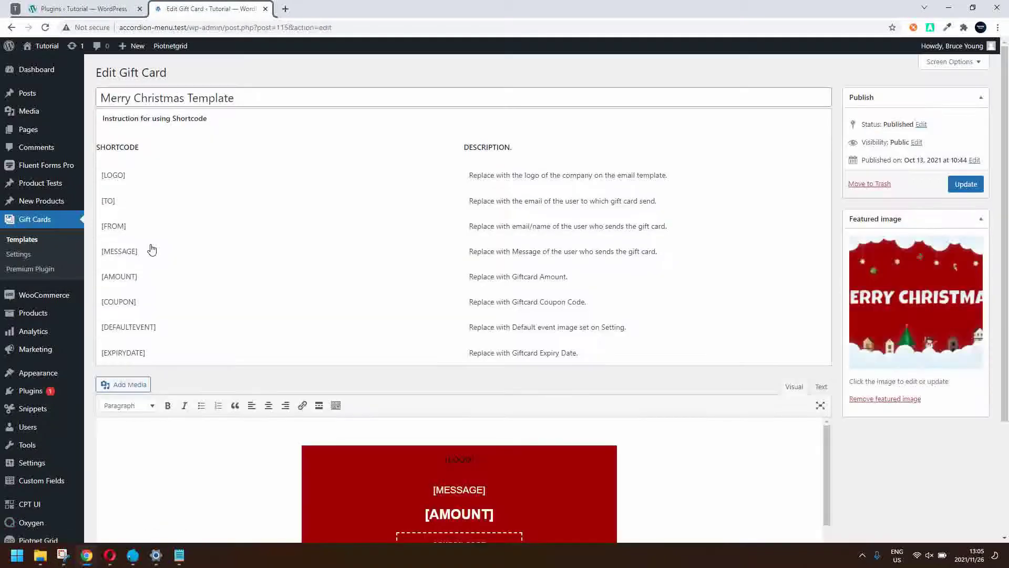
scroll(151, 249, "down", 6)
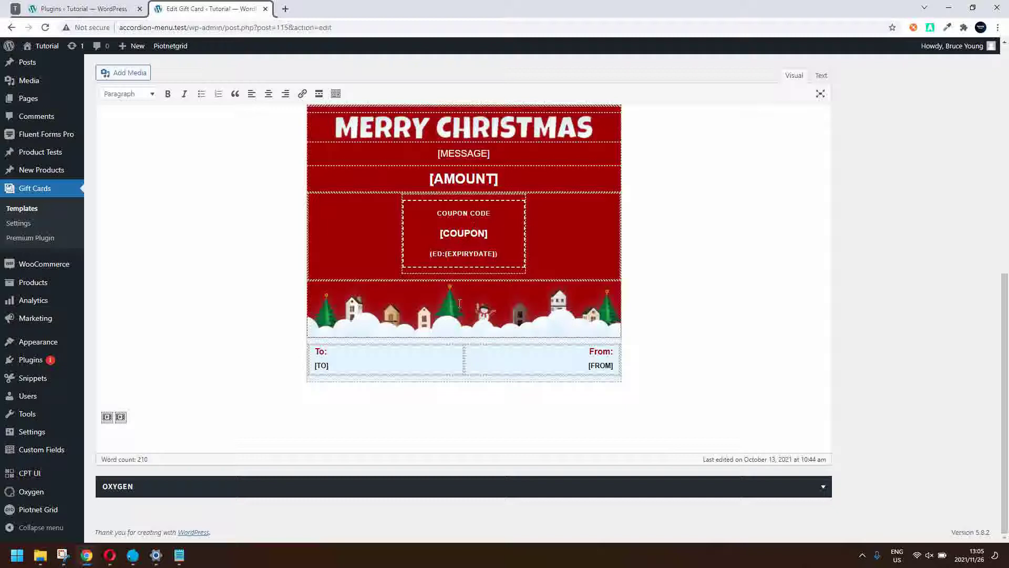
scroll(479, 267, "up", 6)
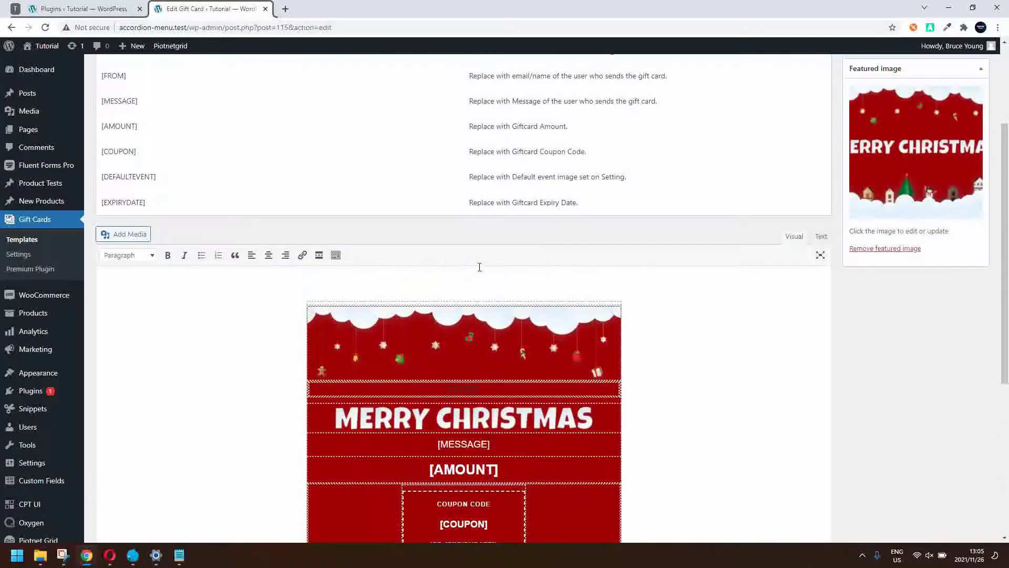
scroll(479, 271, "down", 8)
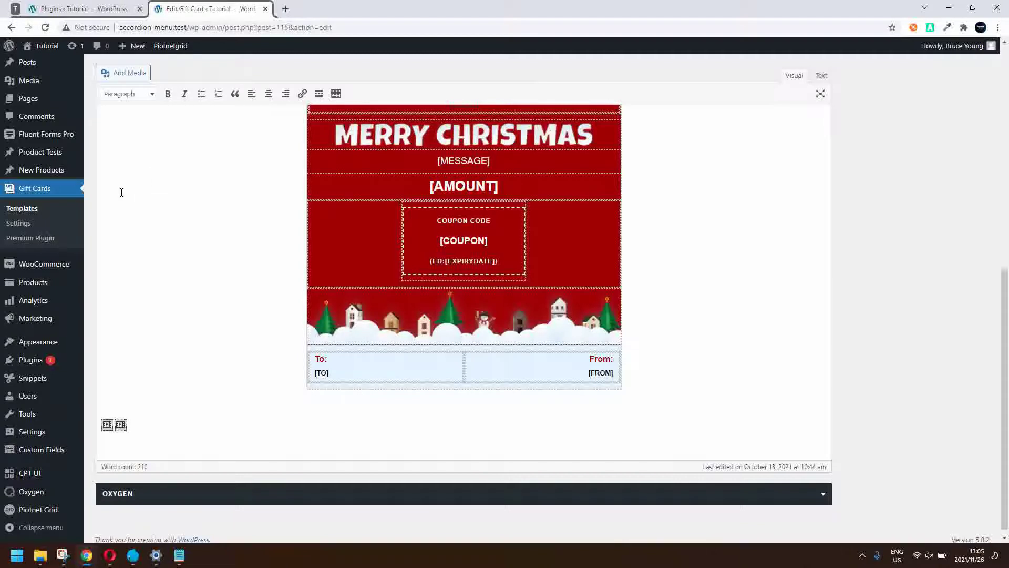
- Start a new WooCommerce product and name it Christmas Gift Voucher
mouse_move(32, 285)
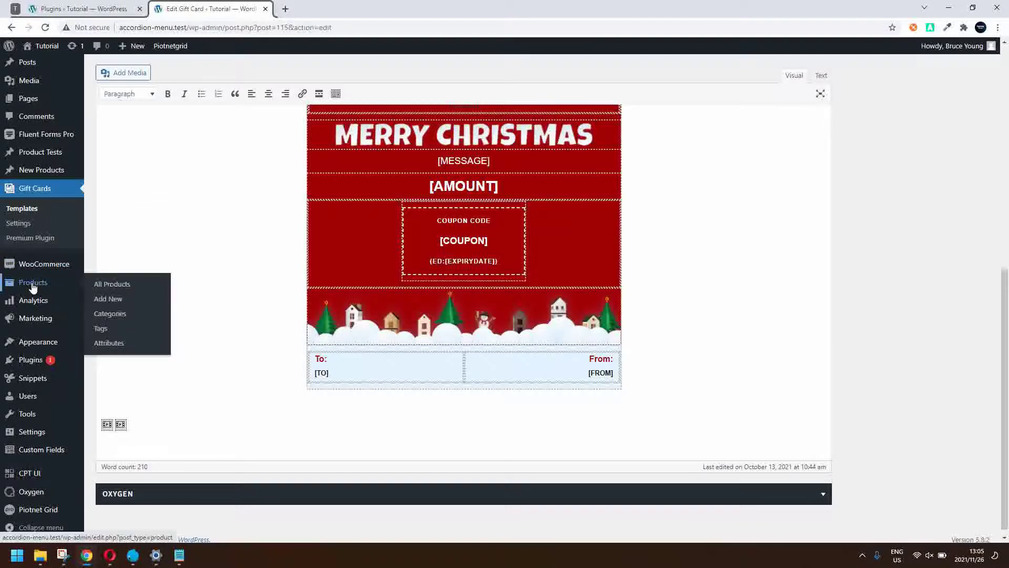
left_click(110, 299)
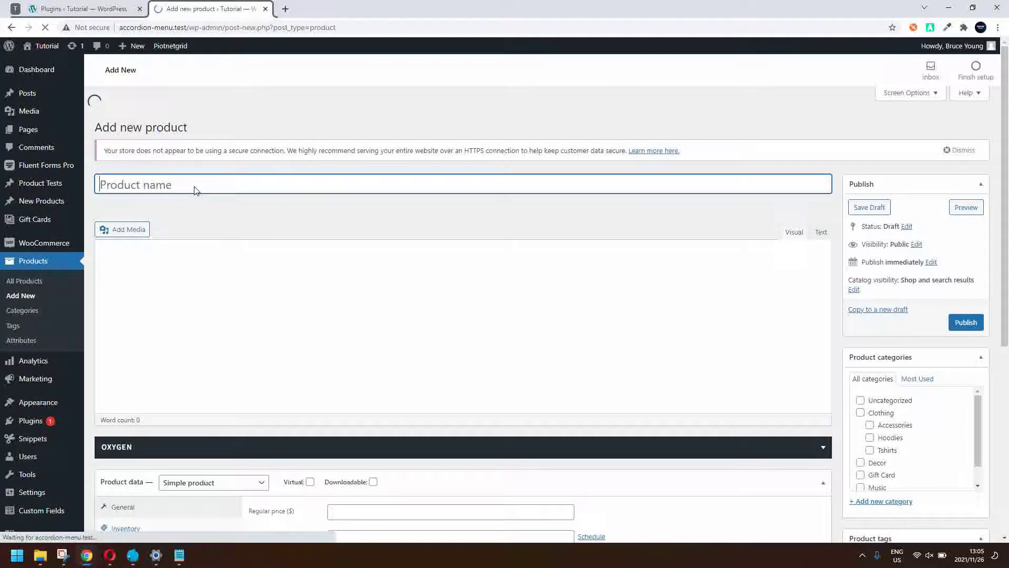
type("Christmas j")
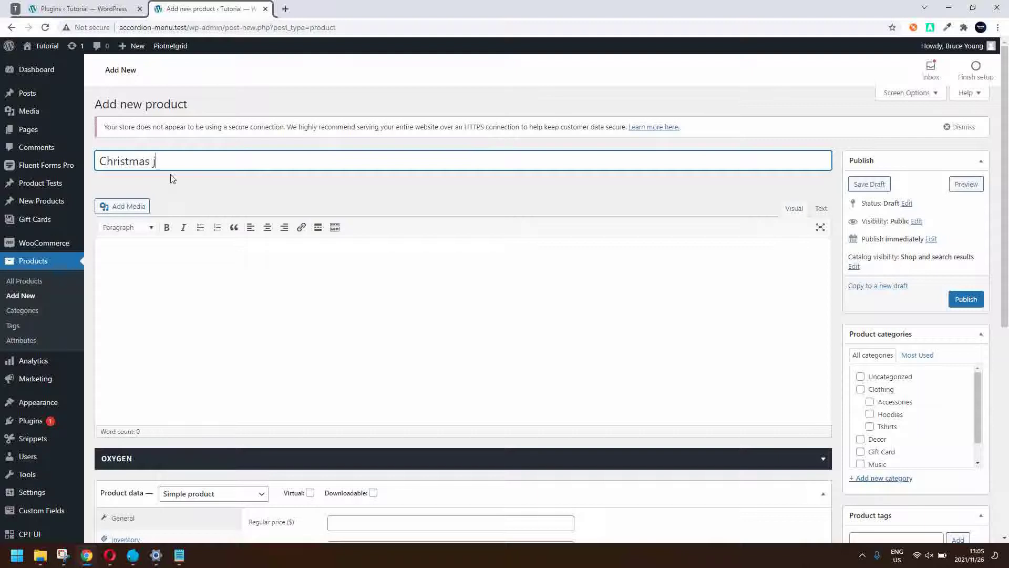
key("BackSpace")
type("Gift Voucher")
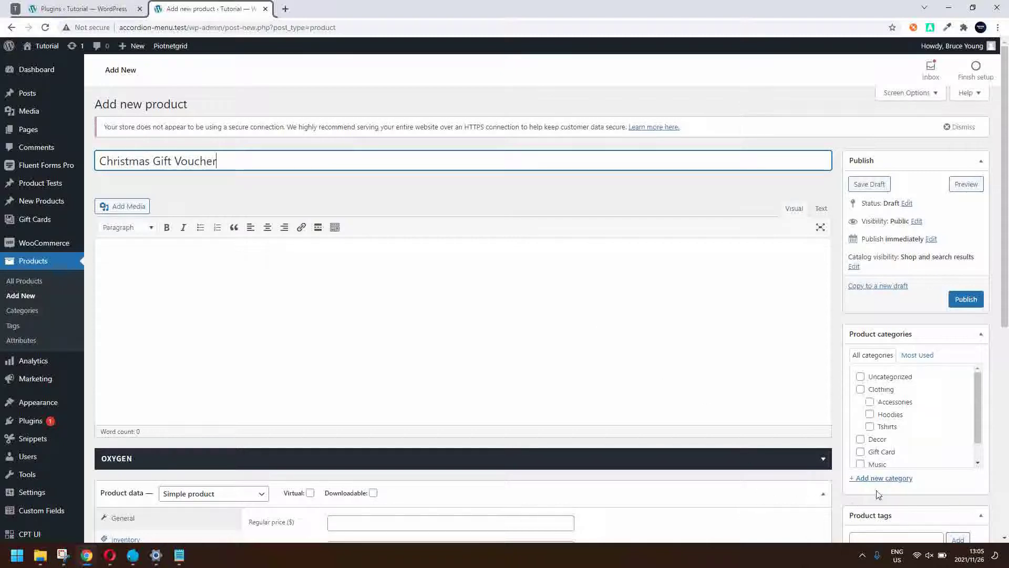
- Set merry_christmas.png from the media library as the product image
scroll(872, 468, "down", 6)
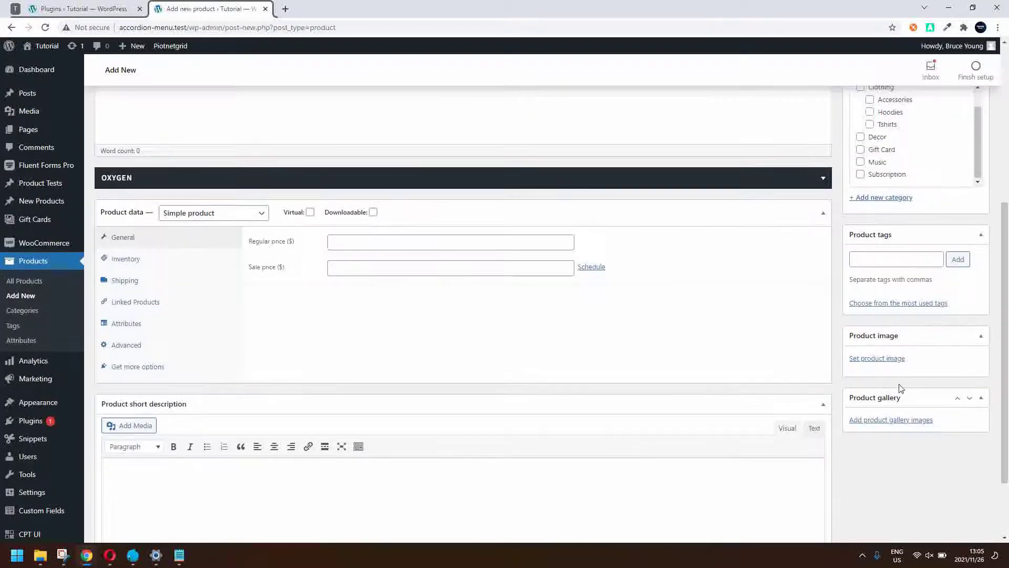
left_click(882, 360)
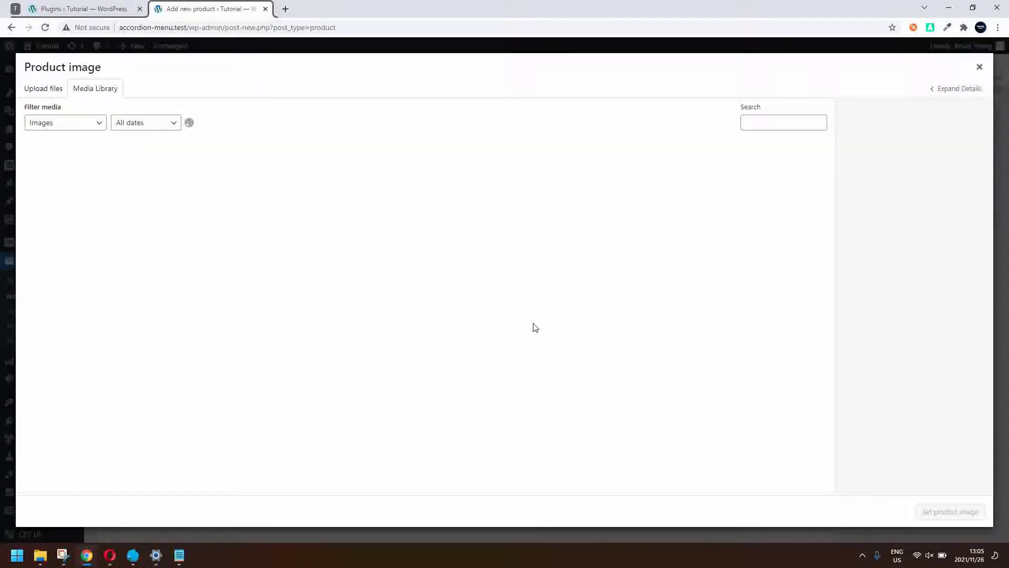
left_click(206, 182)
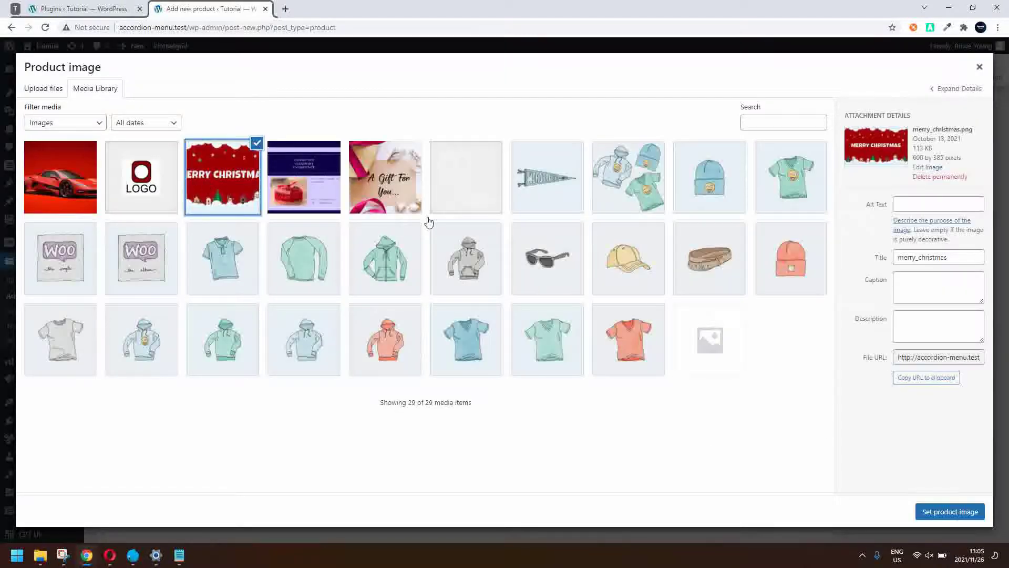
left_click(945, 513)
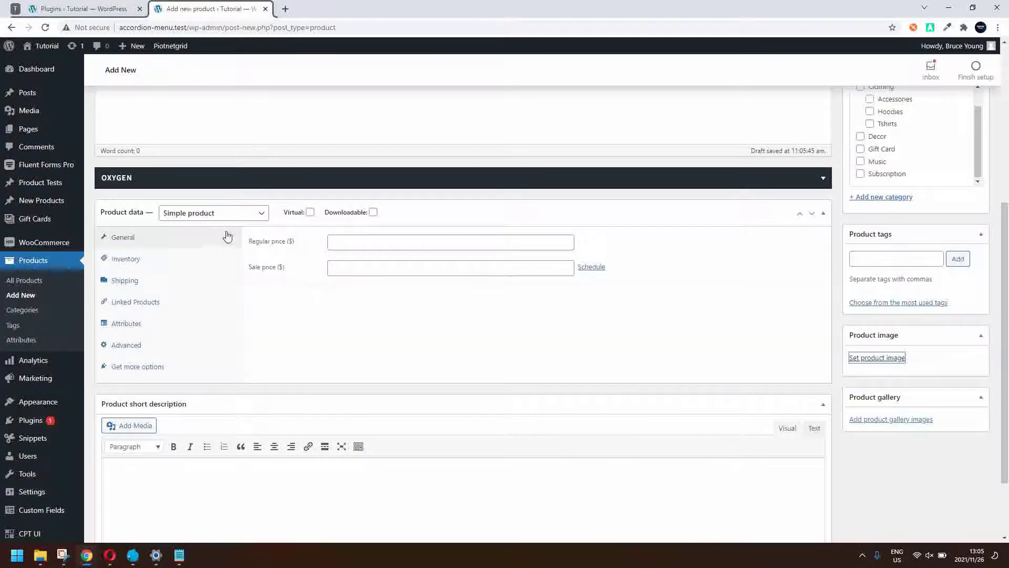
- Change the product type to Gift Card and set its default price to 100
left_click(242, 216)
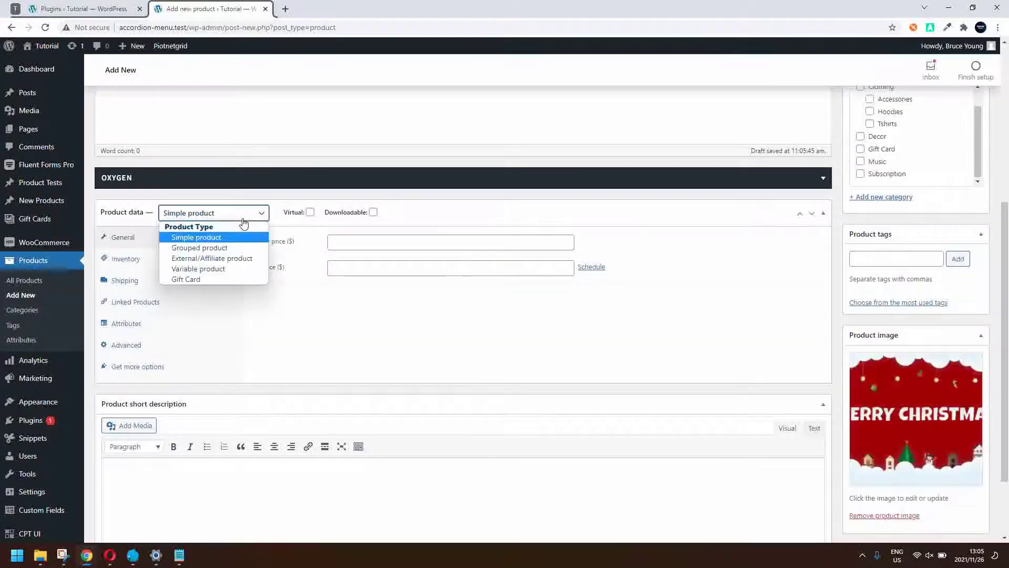
left_click(213, 280)
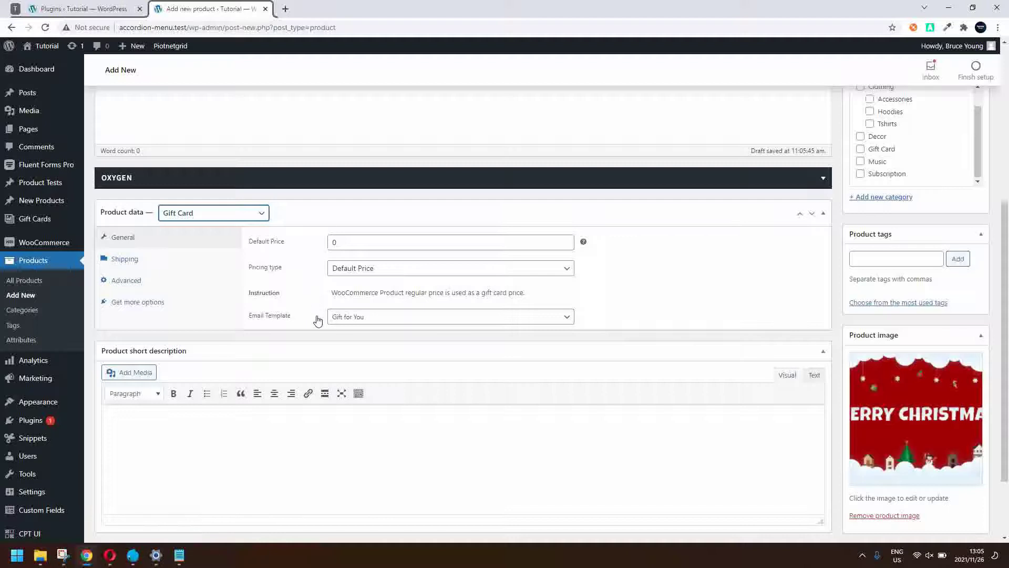
double_click(345, 243)
type("100")
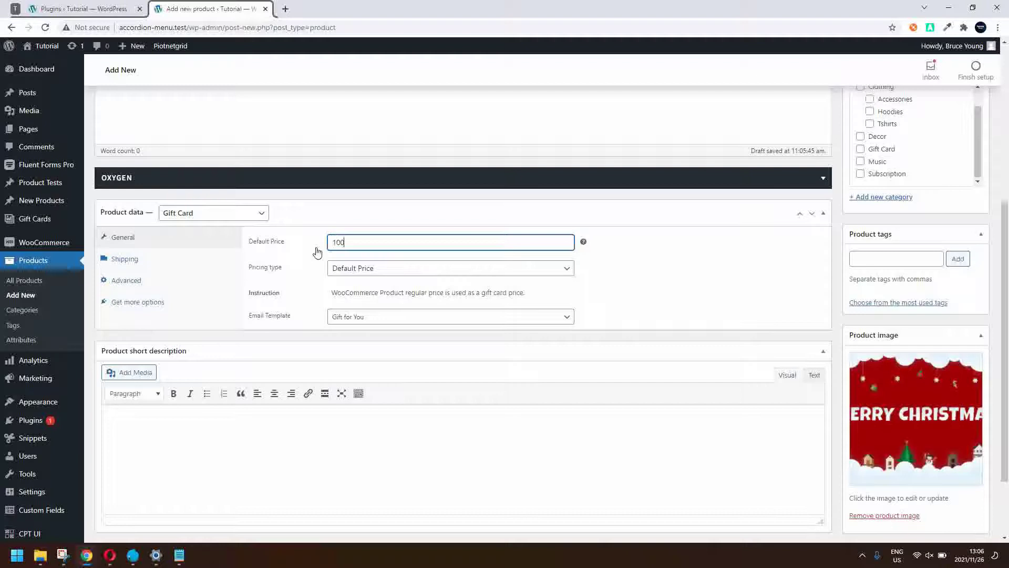
- Assign the Merry Christmas Template as the product's email template and publish the product
left_click(360, 319)
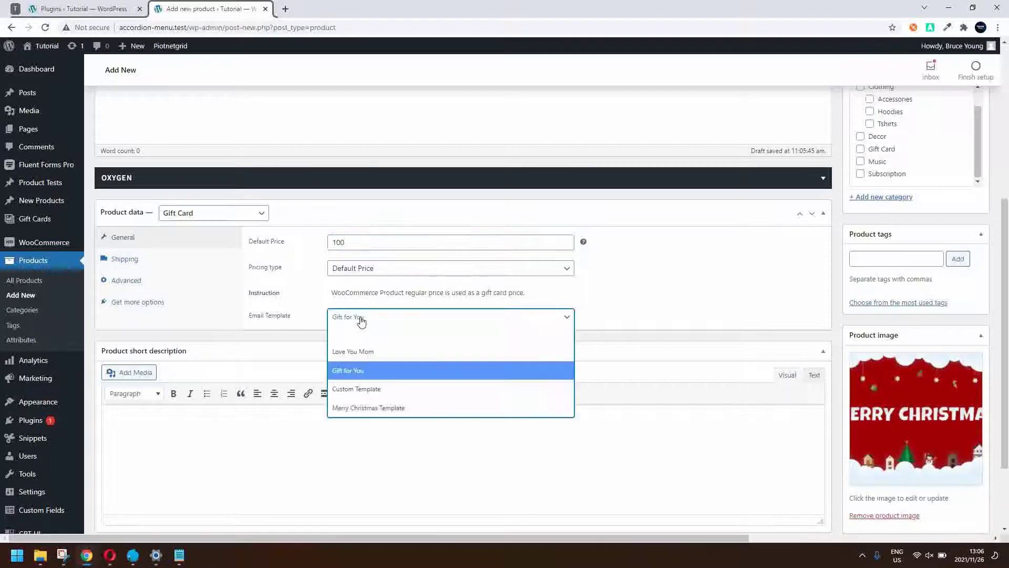
left_click(364, 408)
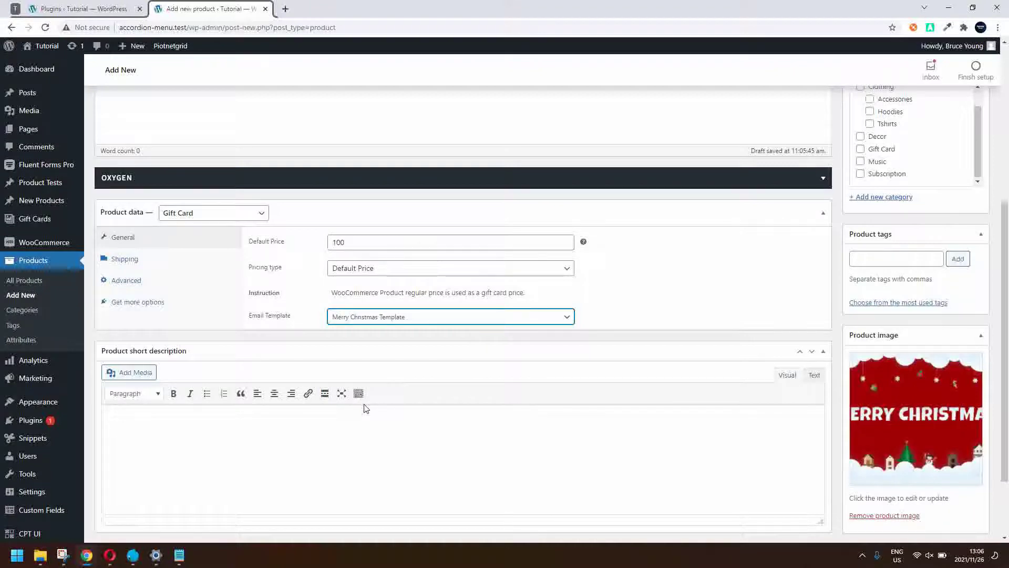
scroll(836, 367, "up", 5)
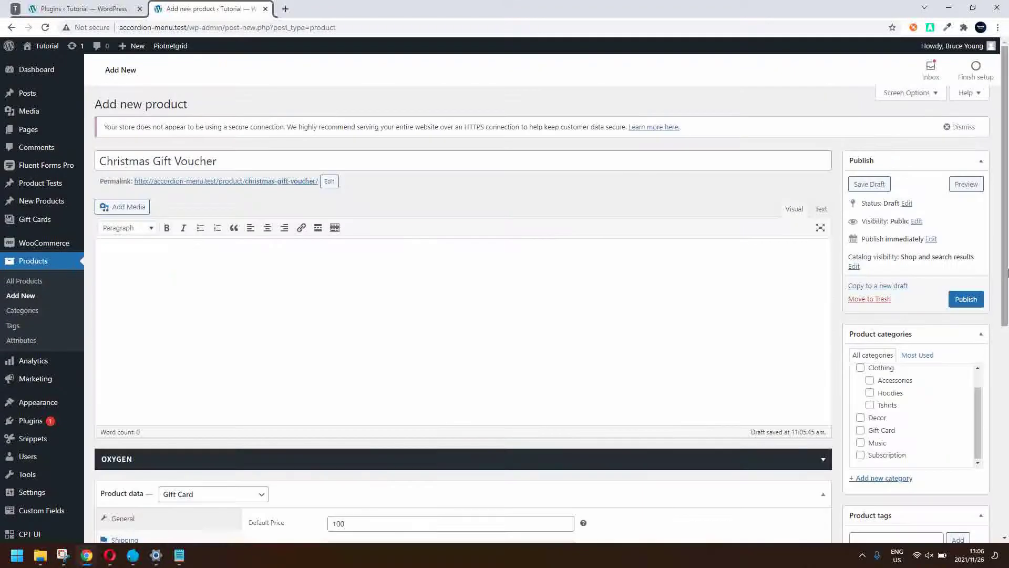
left_click(966, 302)
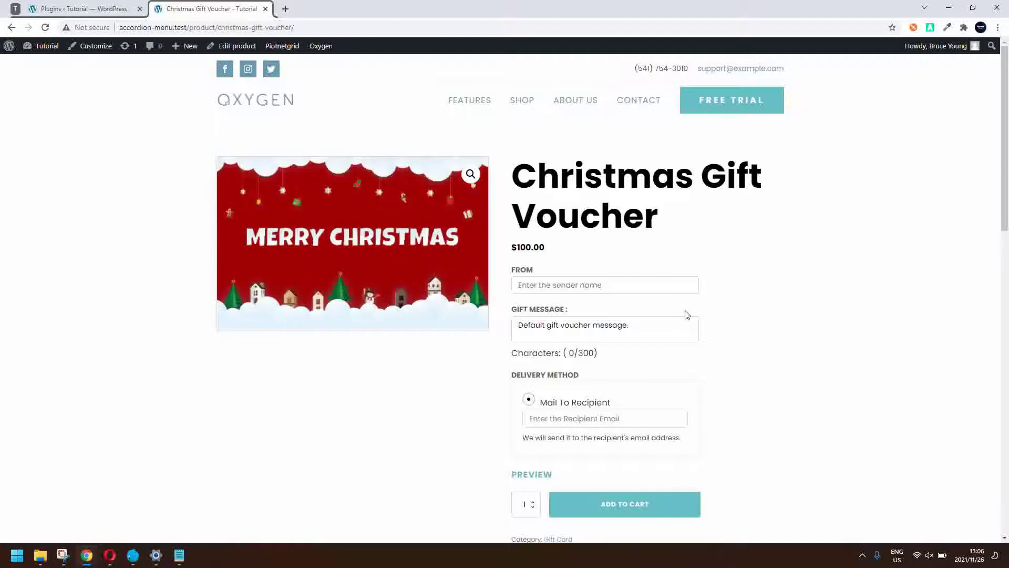
- On the Christmas Gift Voucher product page, enter the sender's name and replace the gift message with "This is the message"
scroll(686, 314, "down", 1)
scroll(686, 314, "down", 2)
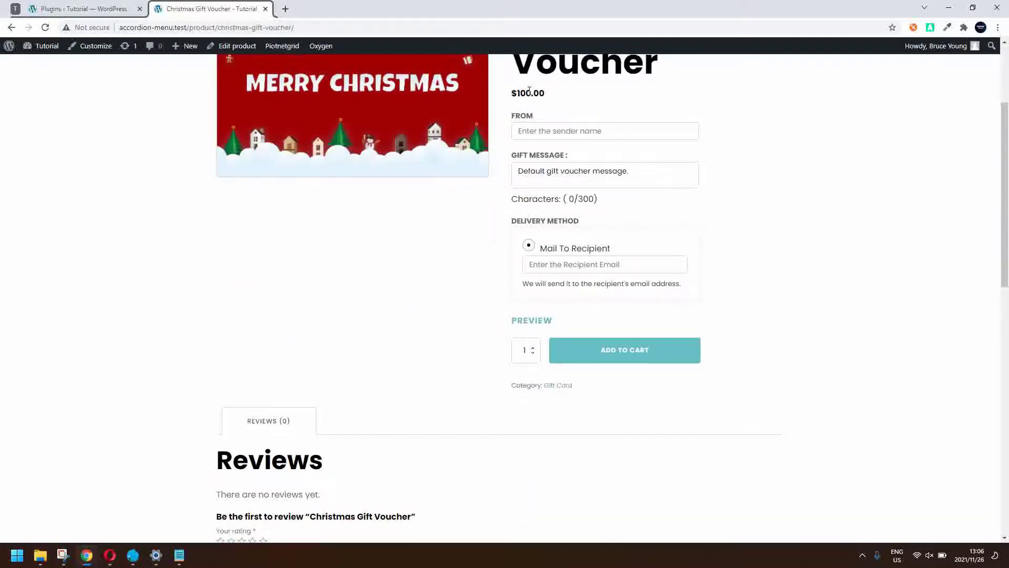
left_click(555, 128)
type("Bruce Sender")
left_click(561, 171)
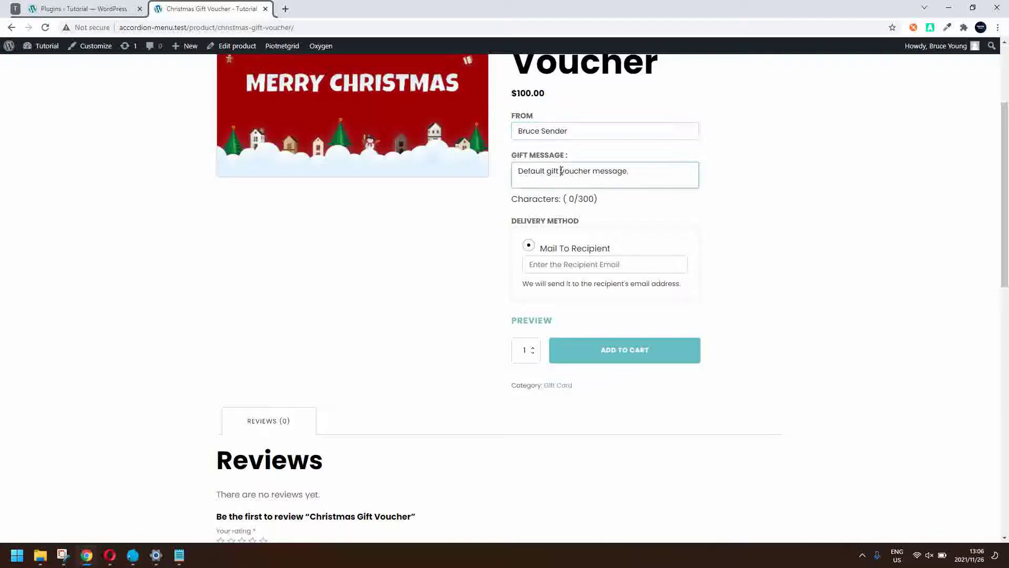
triple_click(561, 171)
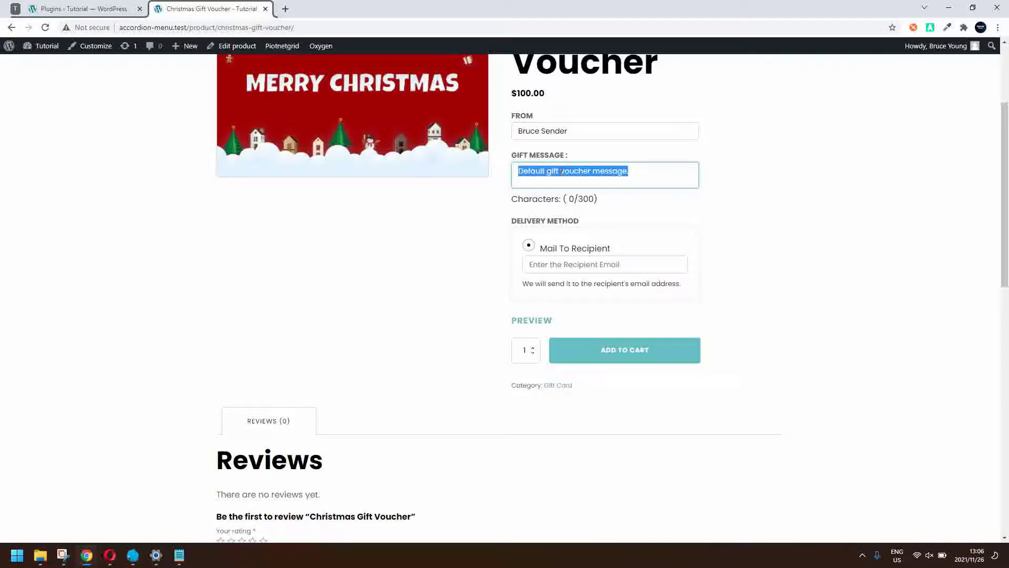
type("This is th")
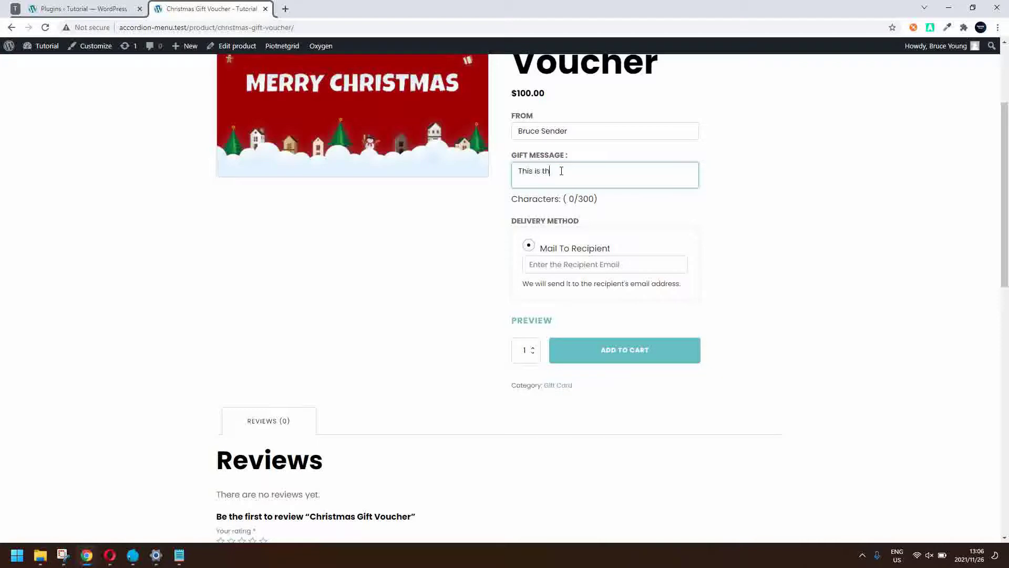
type("e nessage")
- Fill in the recipient's e-mail for the voucher and add one voucher to the cart
left_click(562, 265)
left_click(561, 288)
left_click(616, 351)
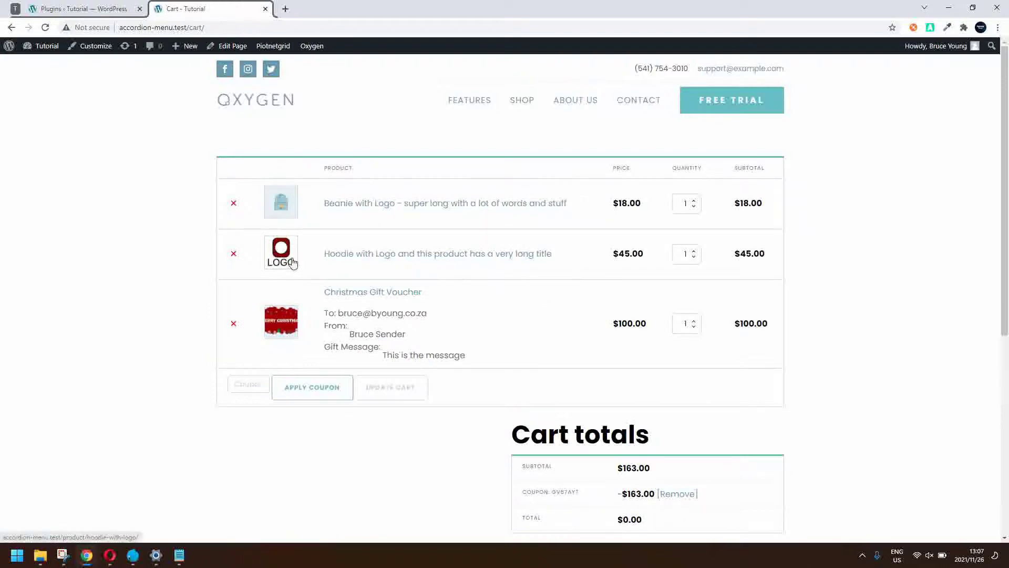
- Remove the Hoodie with Logo and Beanie with Logo products from the cart and proceed to checkout
left_click(233, 255)
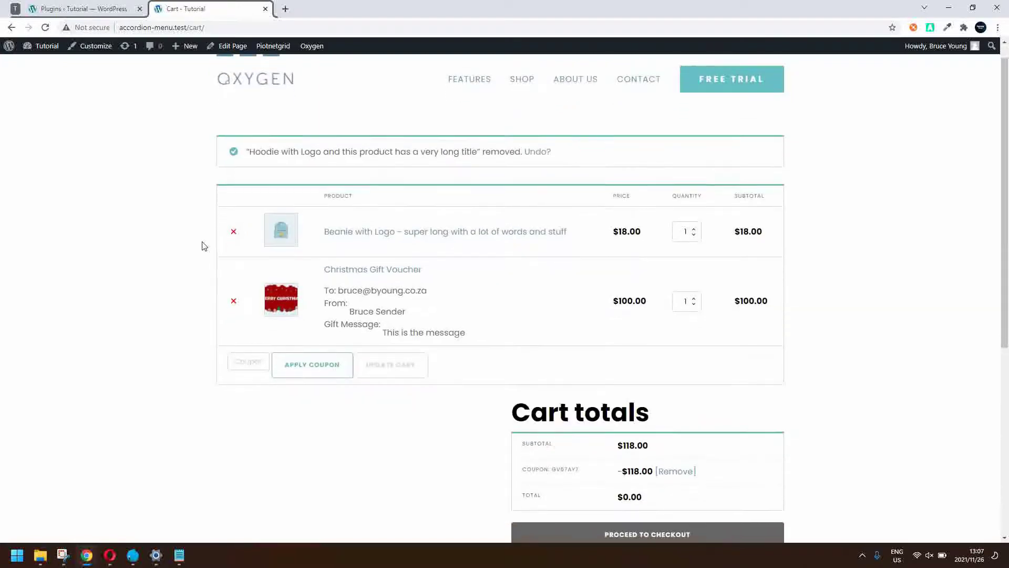
left_click(233, 187)
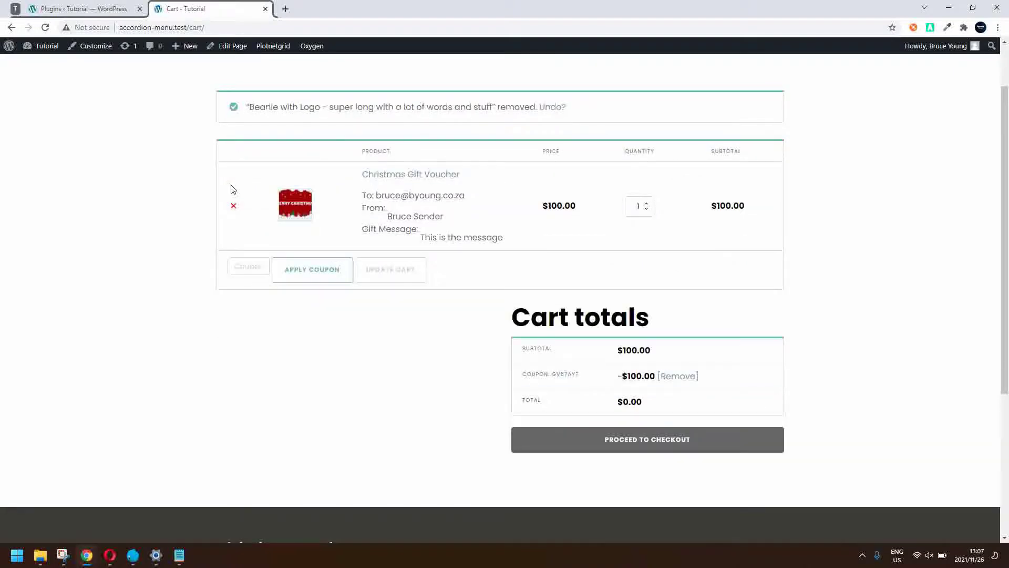
left_click(641, 447)
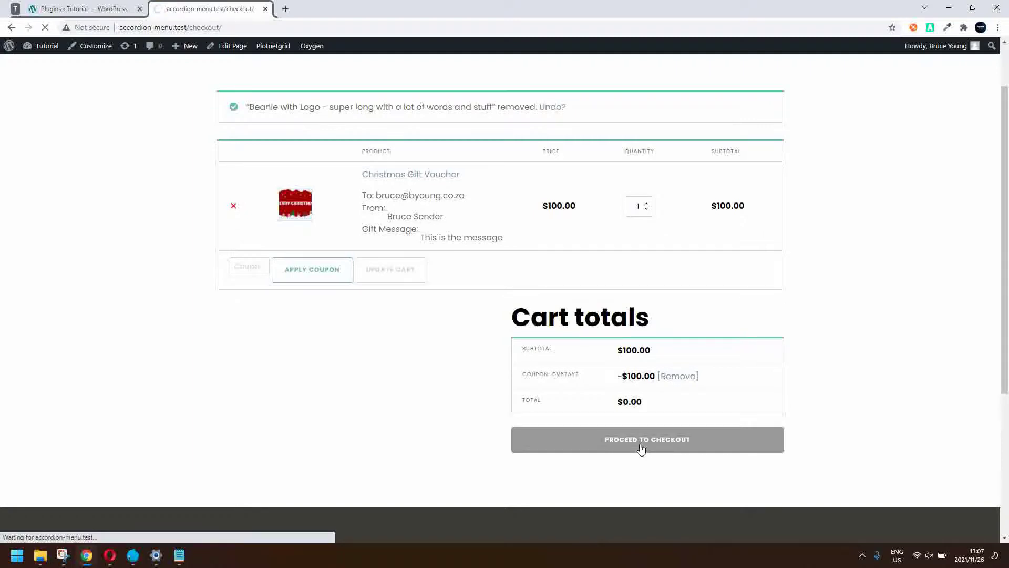
- Remove the applied coupon from the order and place the order with cash on delivery
scroll(640, 448, "down", 15)
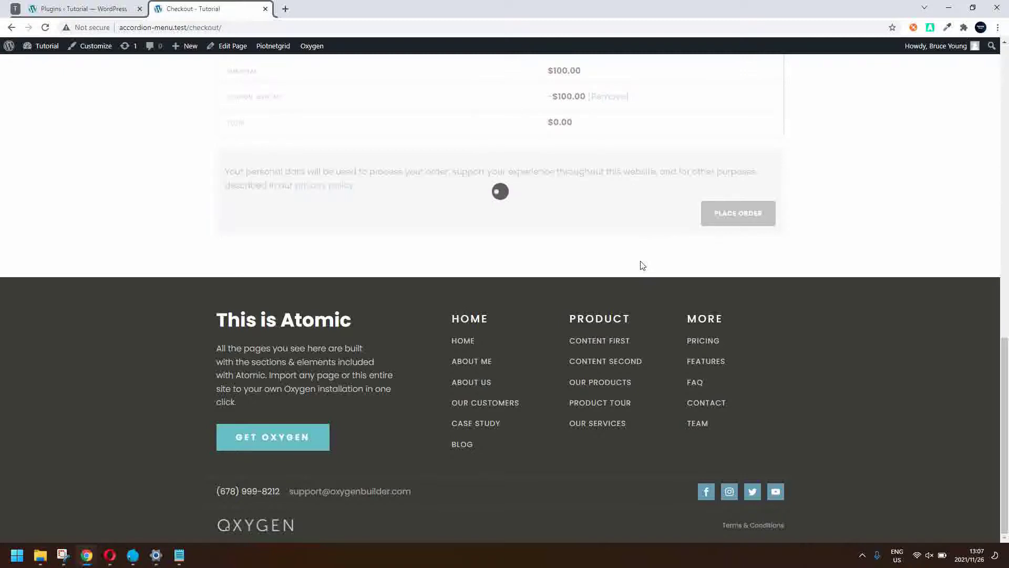
scroll(641, 266, "up", 3)
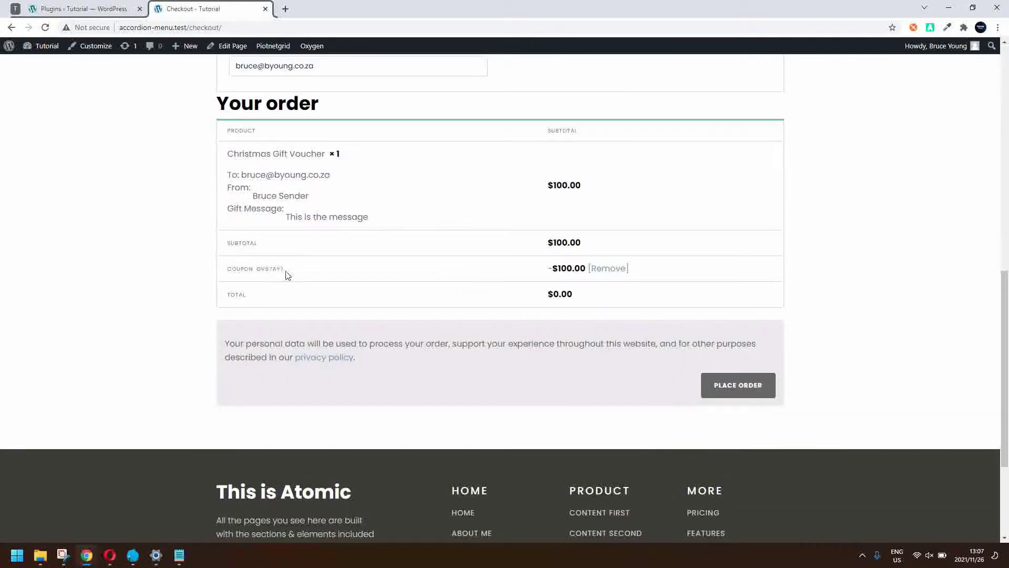
left_click(619, 270)
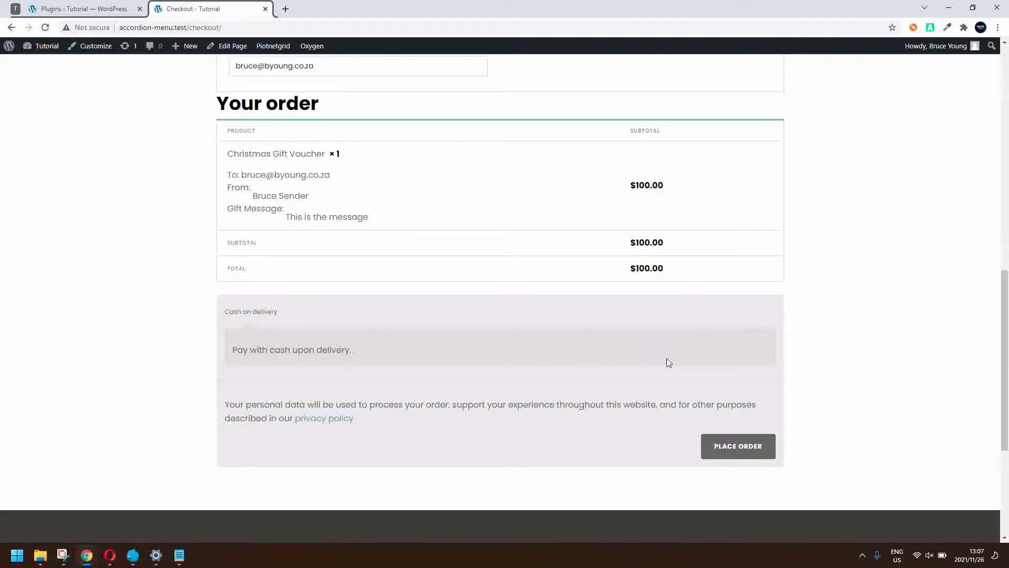
left_click(743, 443)
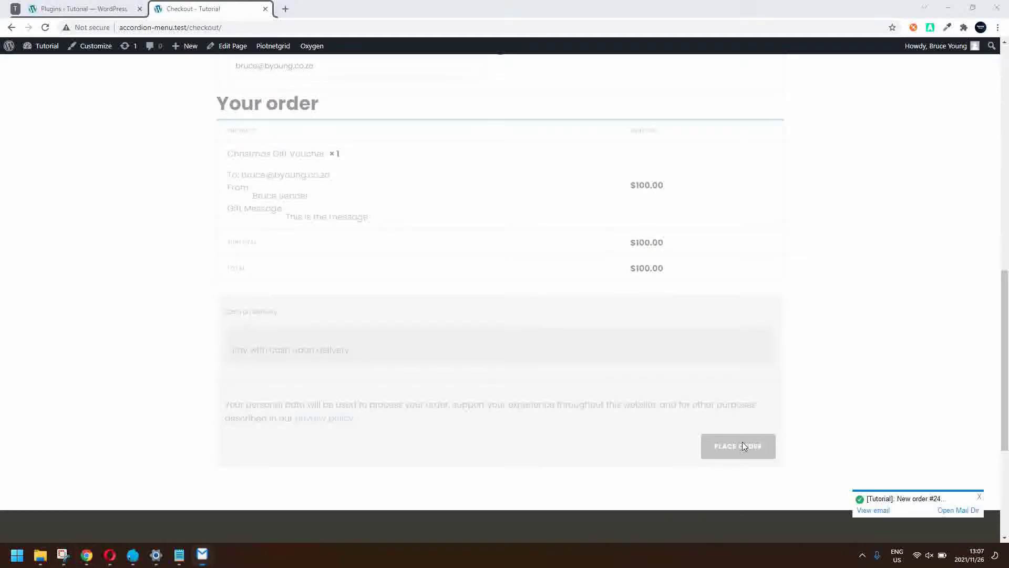
- Open the newest e-mail from the sendmail output folder, review the new order notification, and close it
left_click(957, 510)
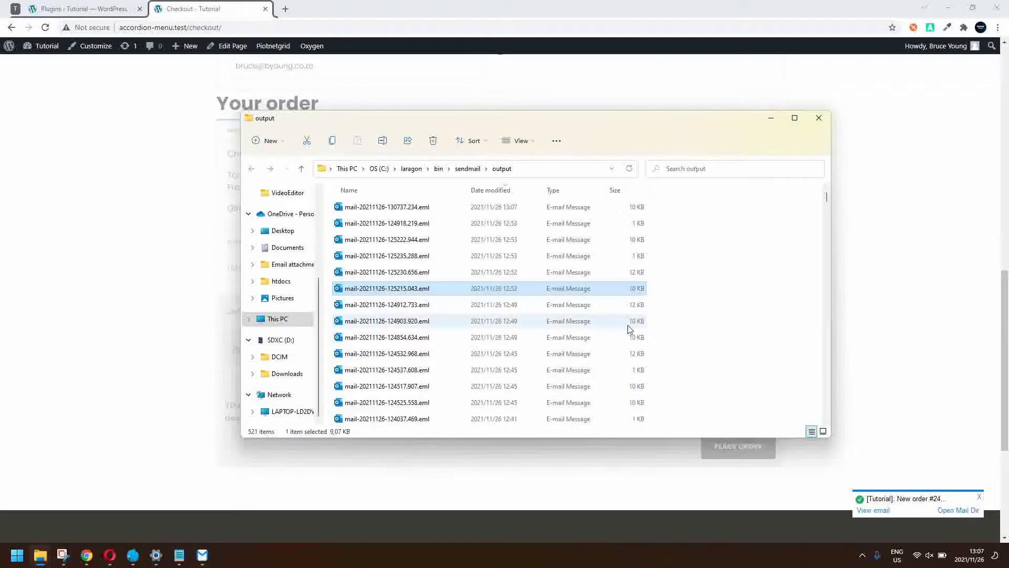
double_click(396, 211)
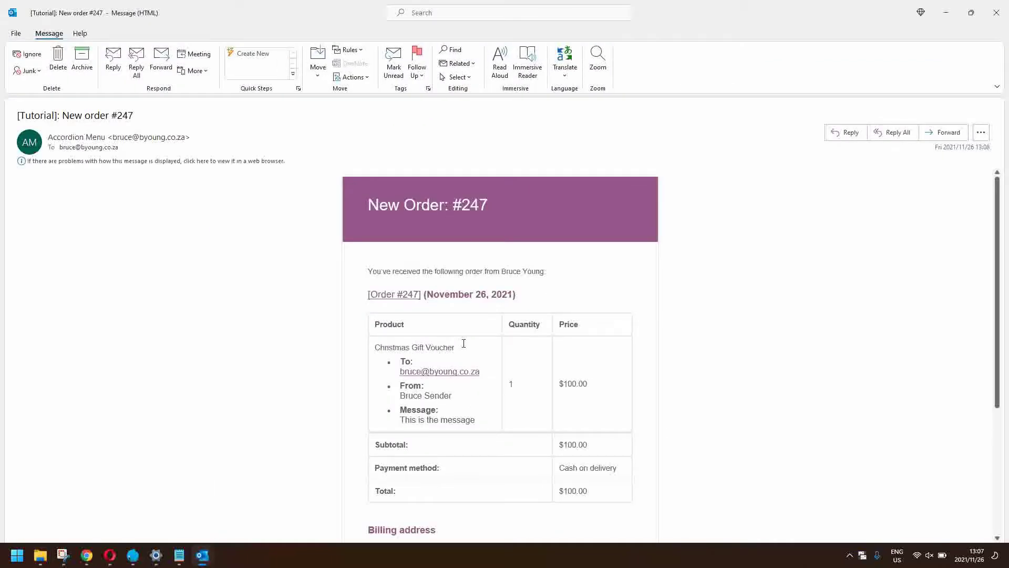
scroll(463, 343, "down", 1)
scroll(462, 342, "up", 1)
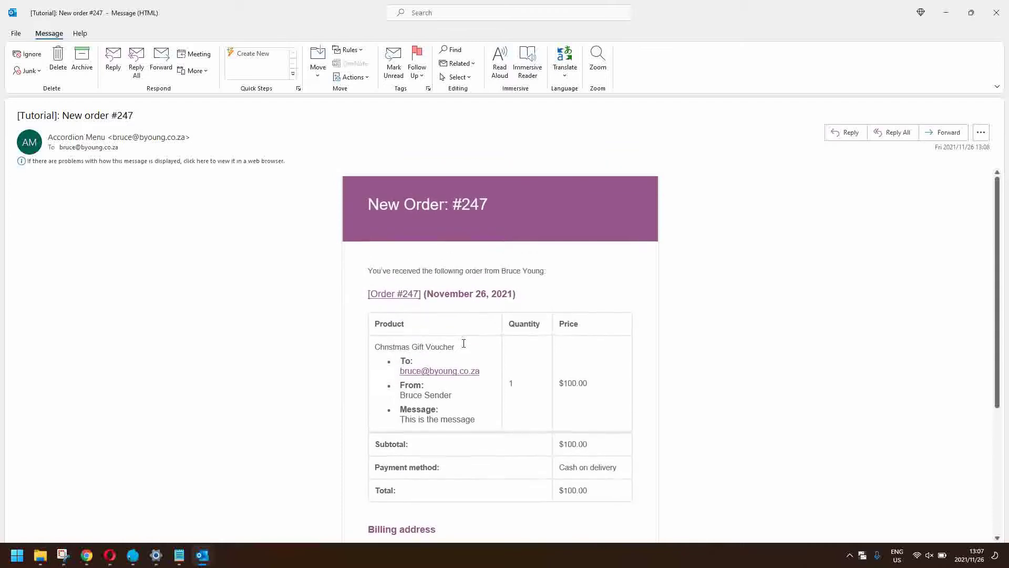
left_click(996, 13)
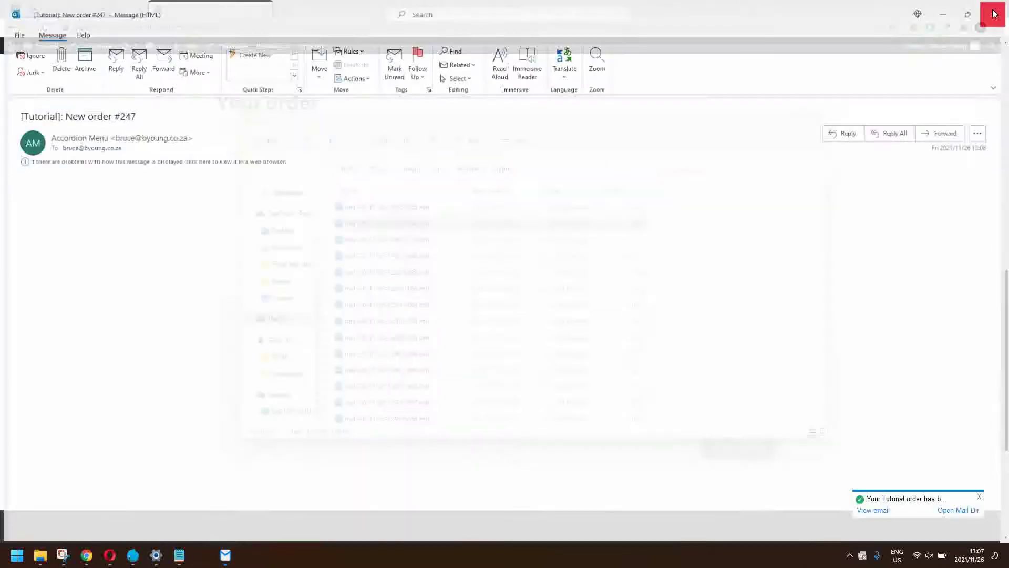
- Open the customer's order confirmation e-mail from the output folder, review the voucher order details, and close it
left_click(415, 208)
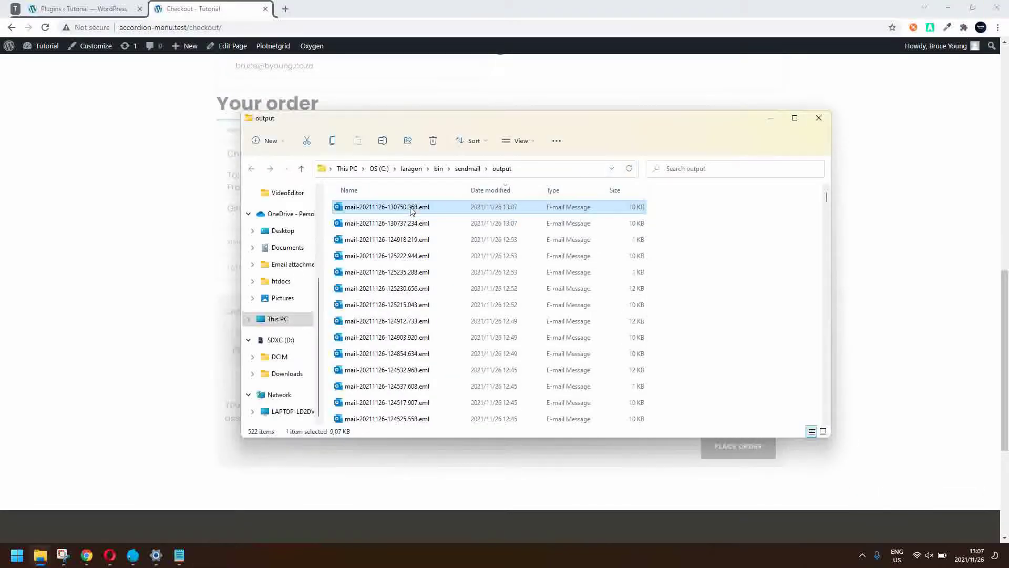
double_click(411, 209)
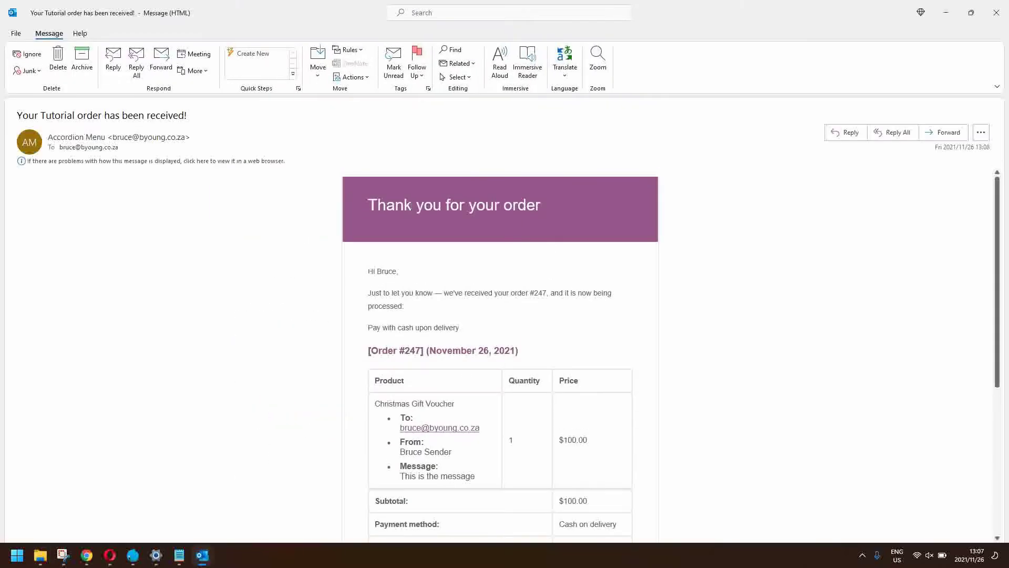
left_click(995, 19)
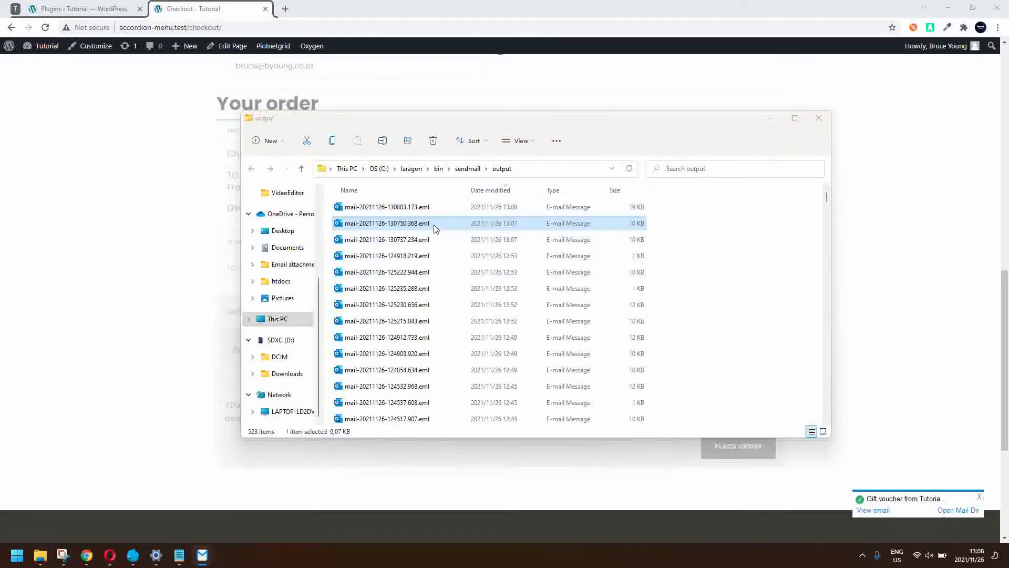
left_click(435, 228)
double_click(434, 228)
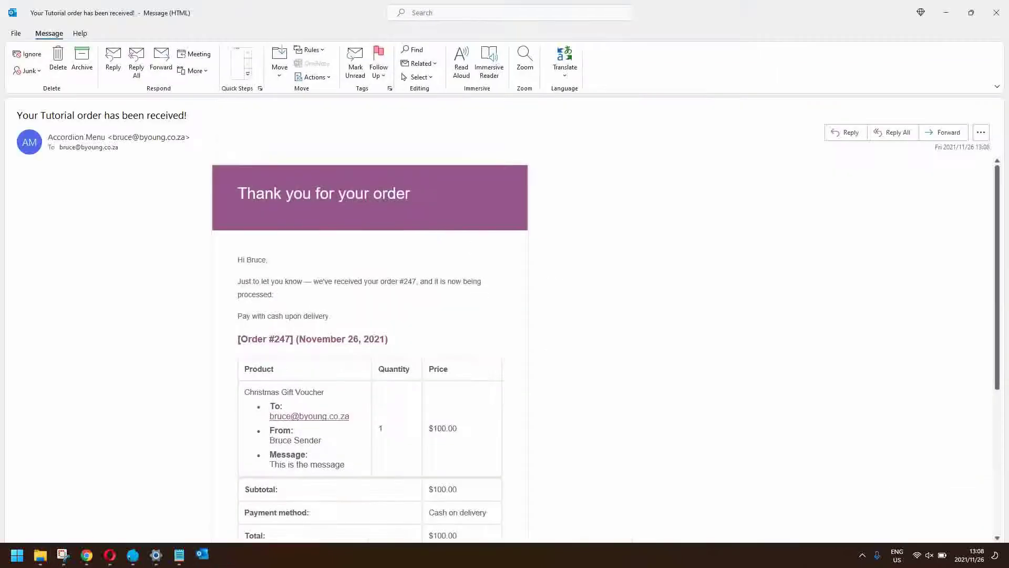
left_click(1006, 4)
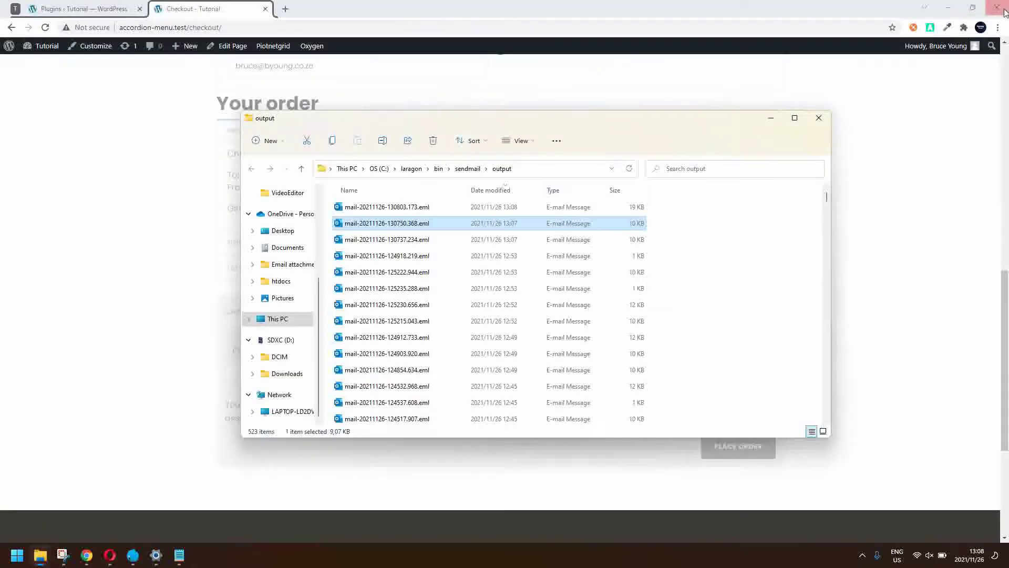
- Open the gift voucher e-mail, download its blocked pictures to view the Christmas design, and close it without saving changes
double_click(441, 208)
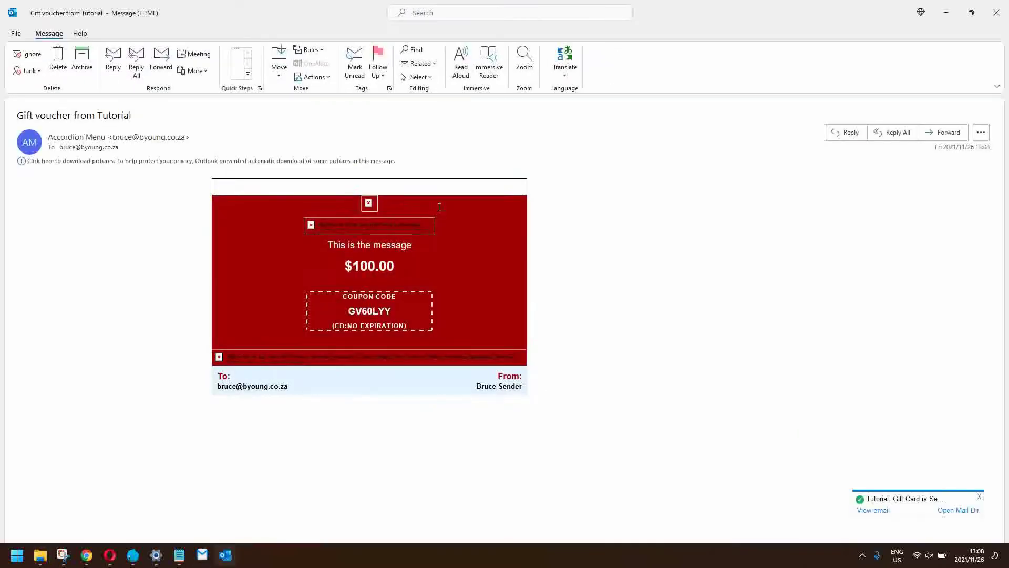
left_click(229, 164)
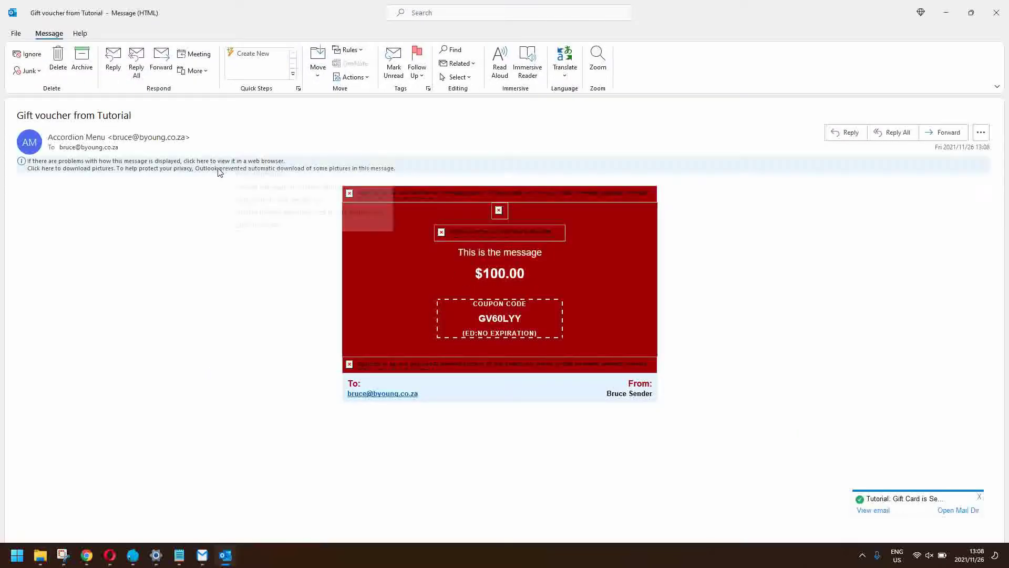
left_click(249, 170)
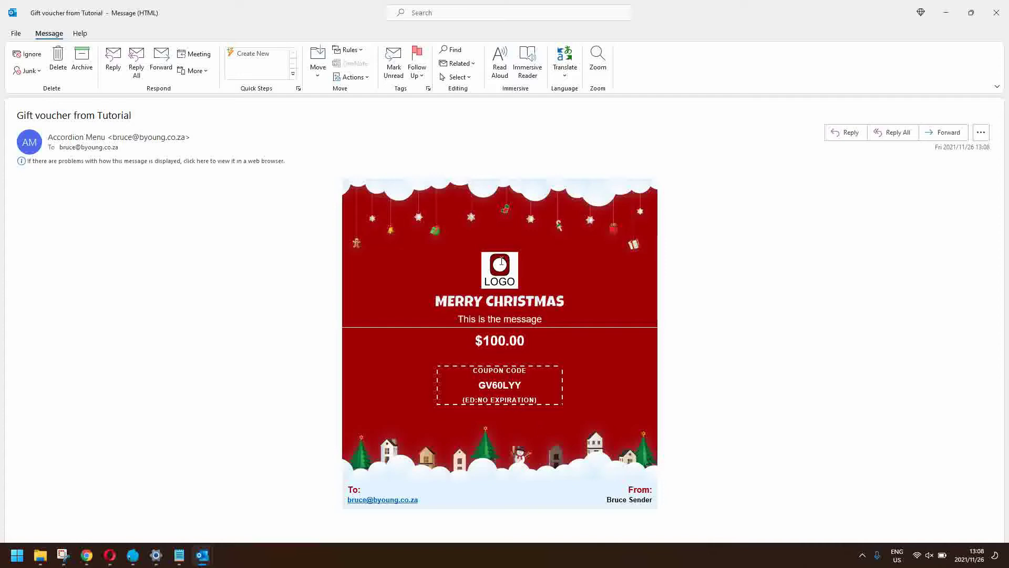
left_click(1004, 12)
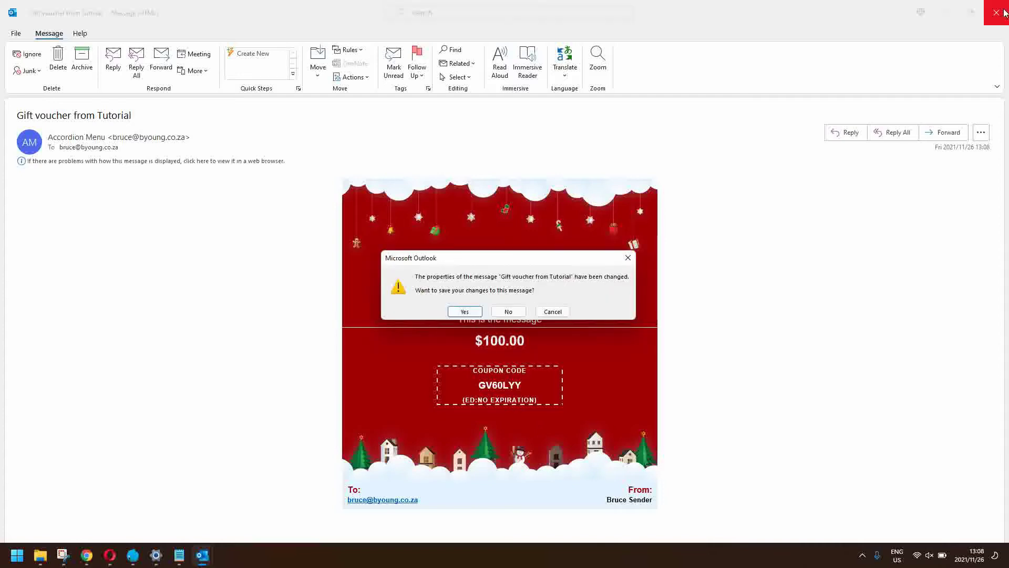
left_click(508, 314)
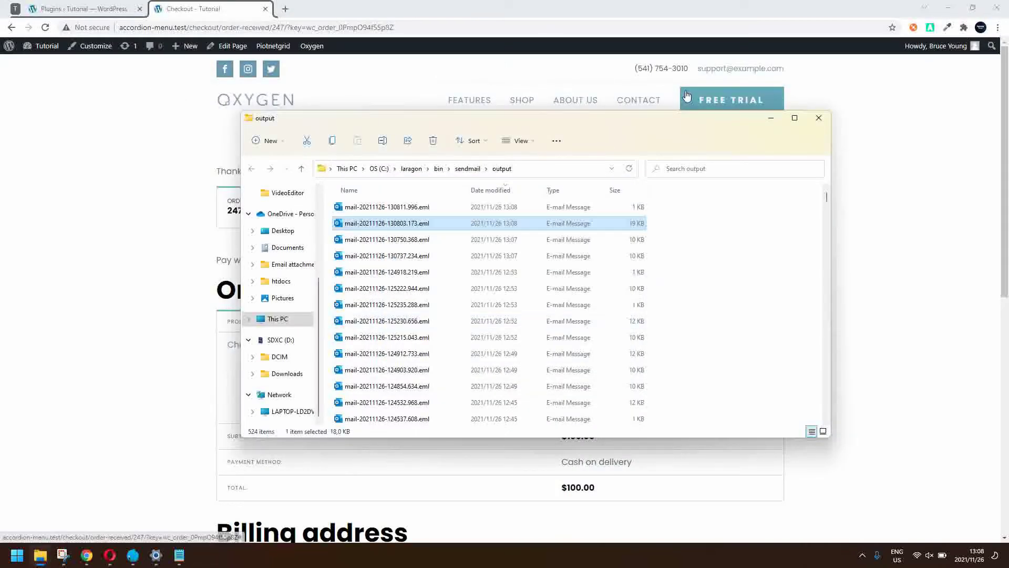
- Close the mail output folder and browse the products on the store's Shop page
left_click(819, 118)
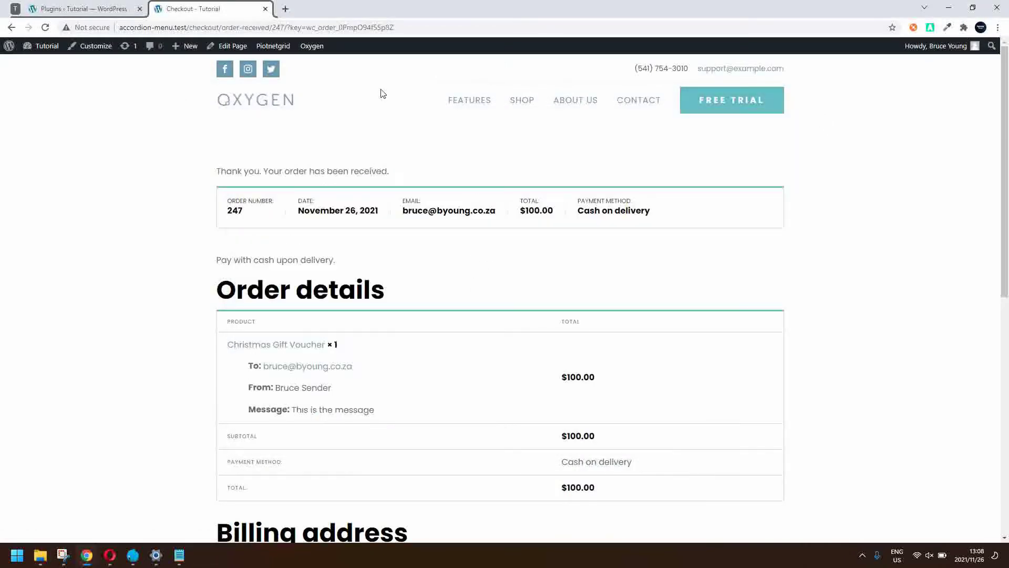
left_click(528, 107)
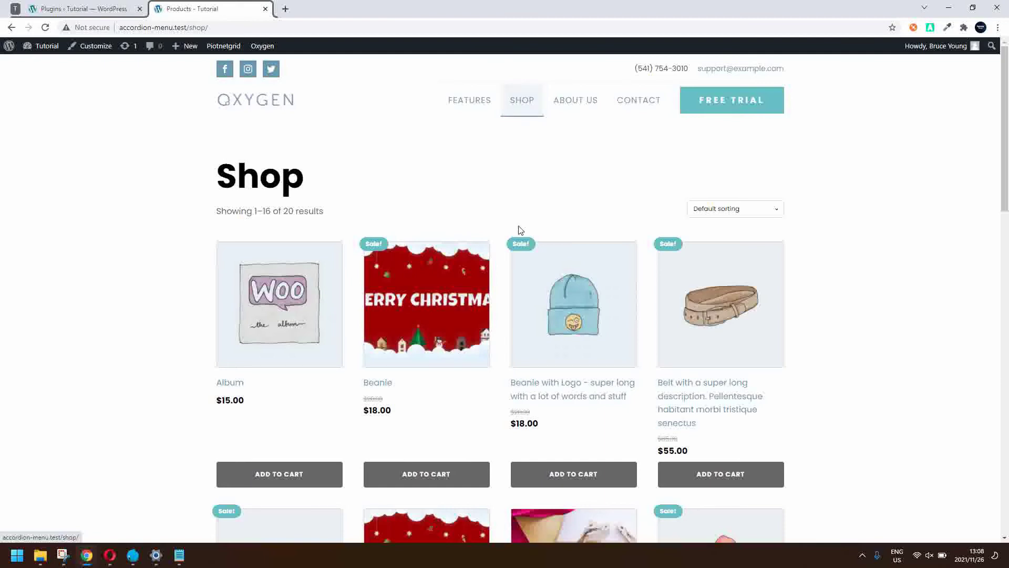
scroll(672, 290, "down", 6)
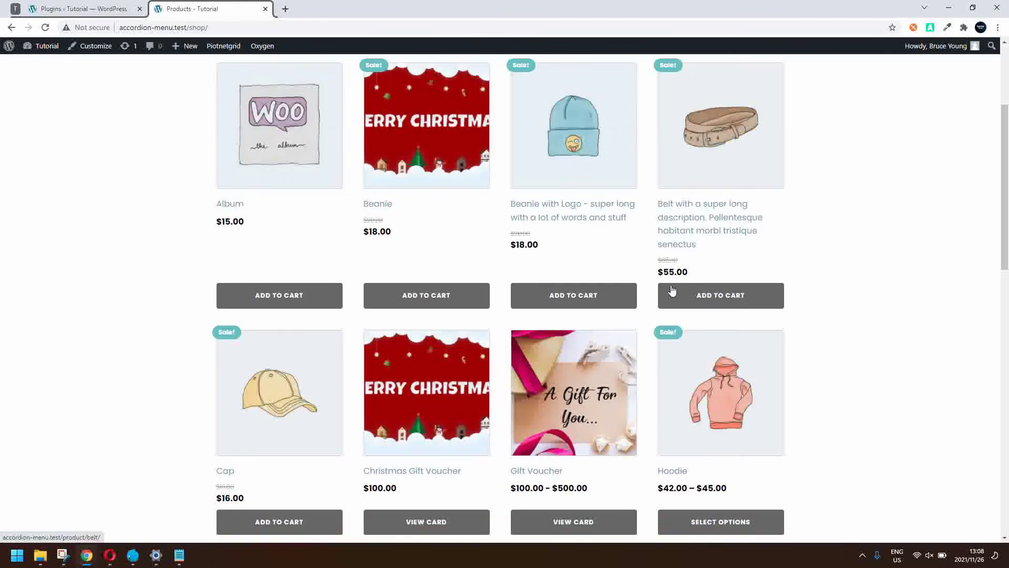